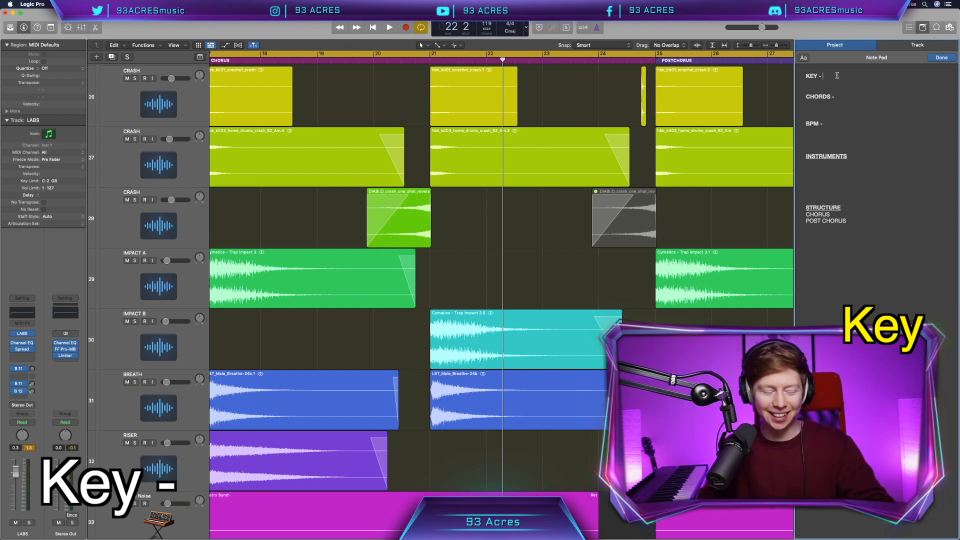
Enter E major as the key in the project notes and move on to the chords entry.
text(E major)
click(848, 97)
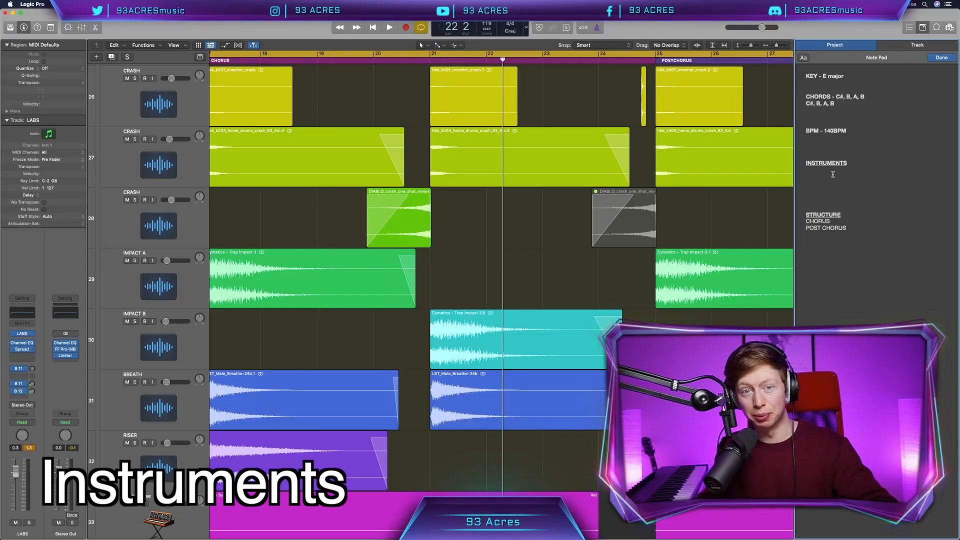
List Bass, Guitar and Drums under the INSTRUMENTS heading of the project notes.
text(Bass)
key(Return)
text(Guitar)
key(Return)
text(Drums - Kick, Snare, Hihat, Toms)
Annotate the Guitar entry with "Up 8ve to bass, Picking" and complete the Drums entry with "Kick, Snare, Hihat, Toms".
key(Up)
key(End)
text(- Up 8ve to bass,)
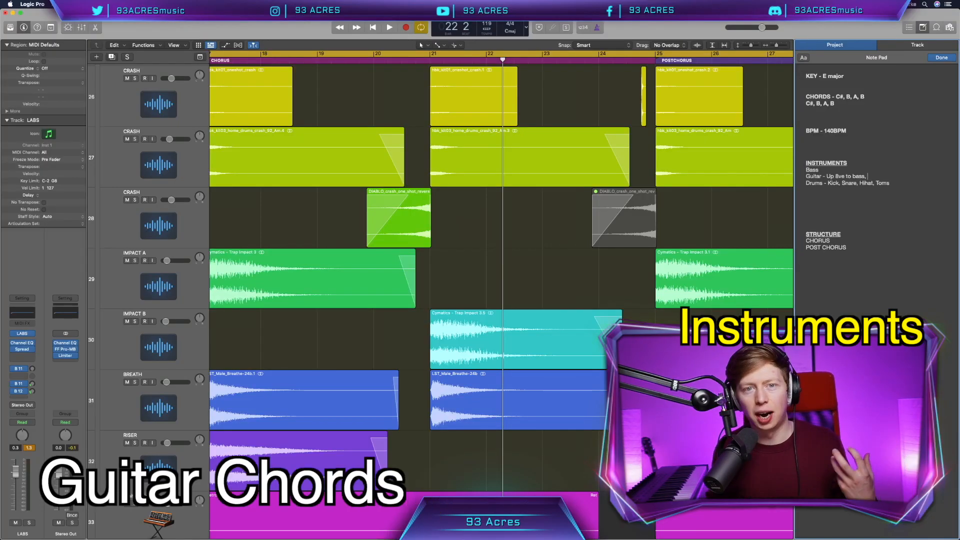
text(Kick, Snare, Hi)
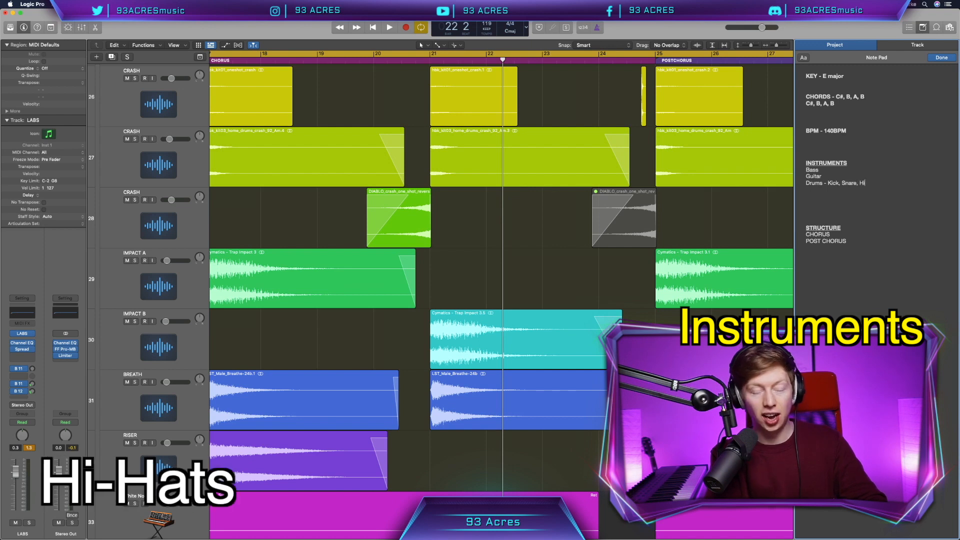
text(hat, Toms)
key(Up)
key(End)
text(- Up 8ve to bass, Picking)
Add "Texture synth", "Exhale" and "Impacts and risers" on separate lines below the Drums entry.
key(Down)
key(End)
key(Return)
text(Texture synth Exhale Im)
text(pact)
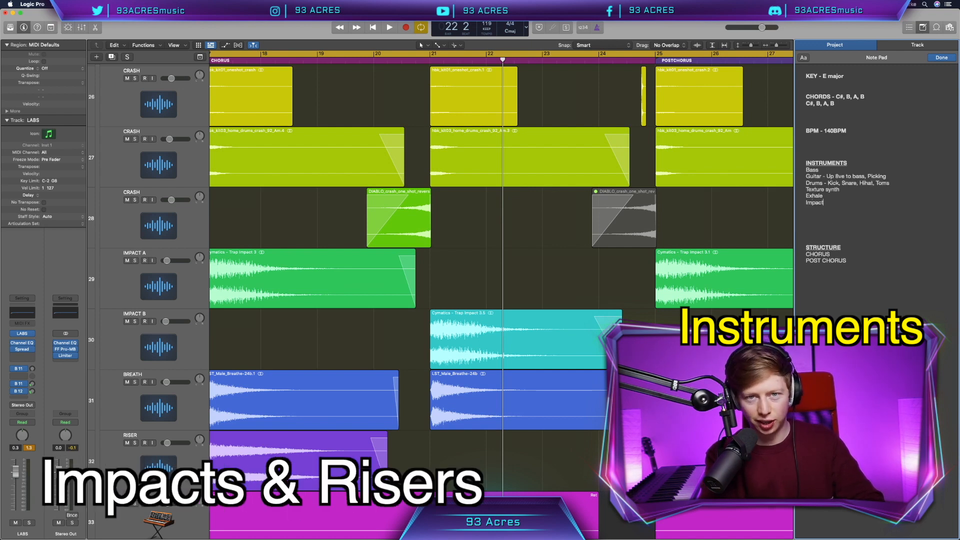
text(s and risers)
key(Return)
Add a separate vocal group to the instrument list with the lines "Lead vocal", "BV", "Harmony" and "Adlibs".
key(Return)
text(Lead vocal)
key(Return)
text(BV)
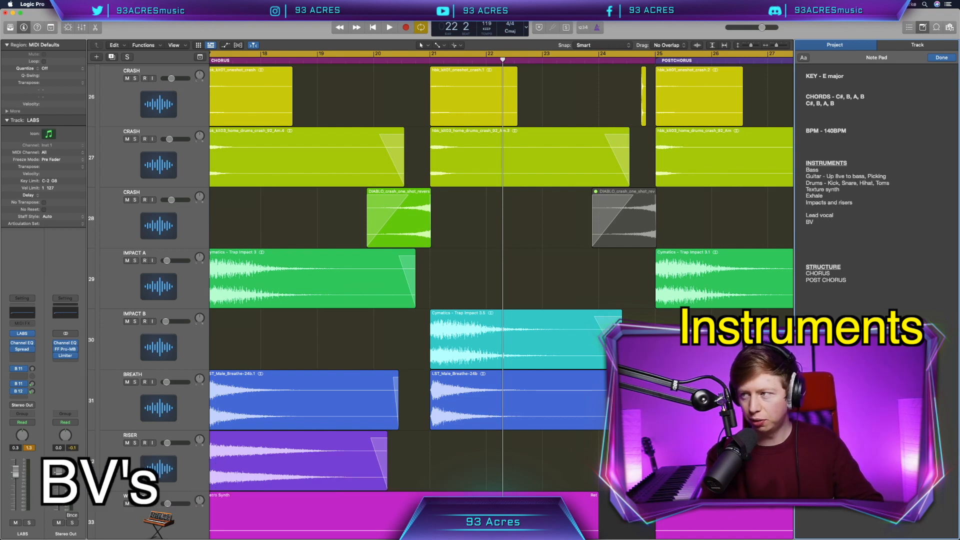
key(Return)
text(Harmony)
key(Return)
text(Adlibs)
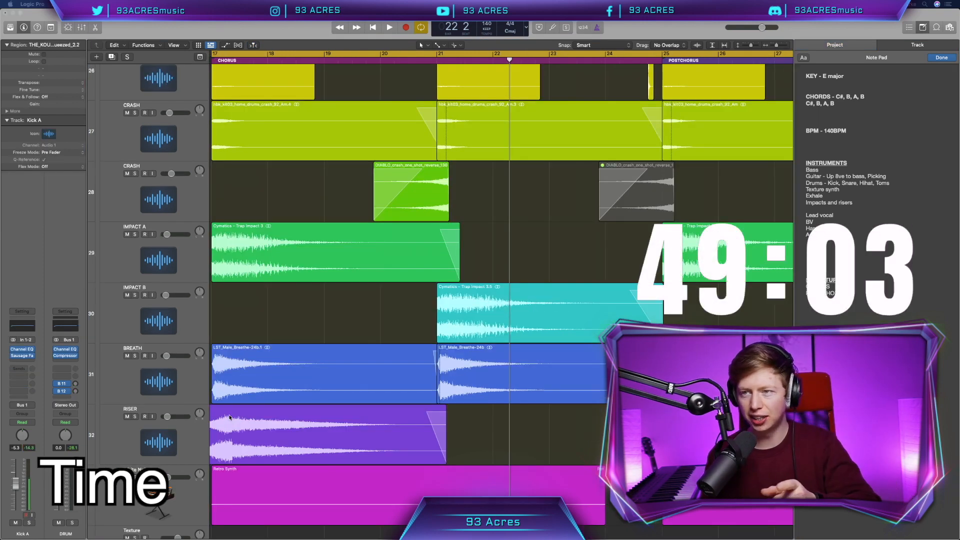
Place THE_KOUNT kick sample from Splice on the Kick A track at bar 17 and copy it to build the kick rhythm.
scroll(229, 418, up, 15)
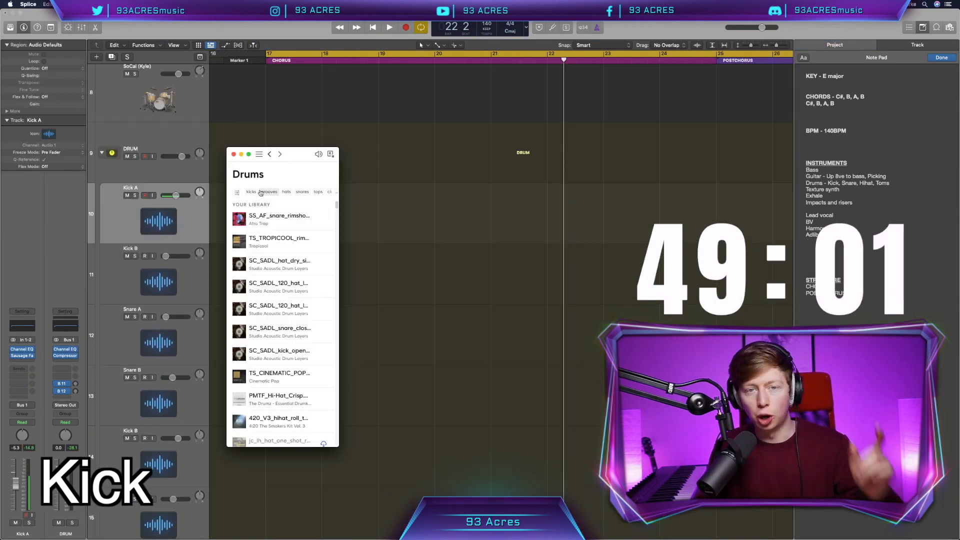
drag(279, 286, 399, 228)
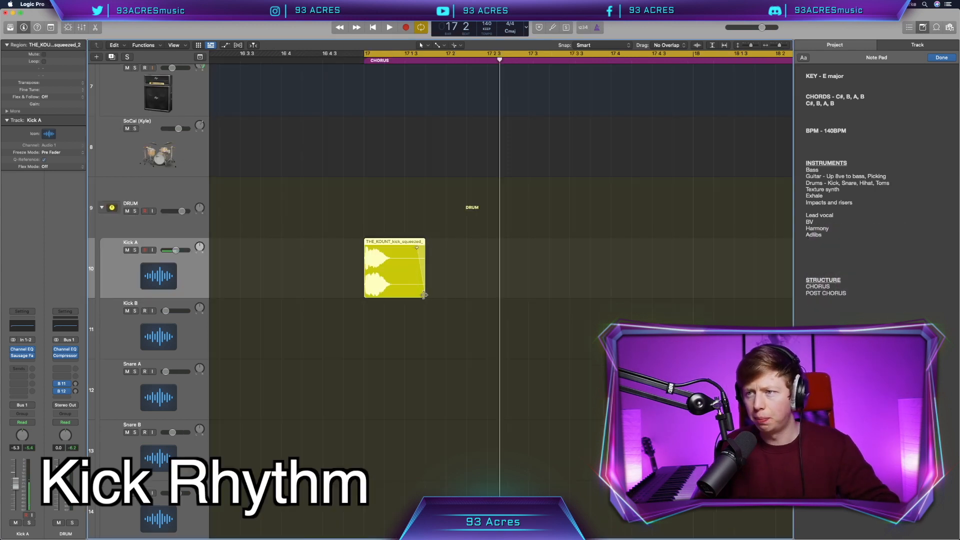
drag(424, 295, 673, 277)
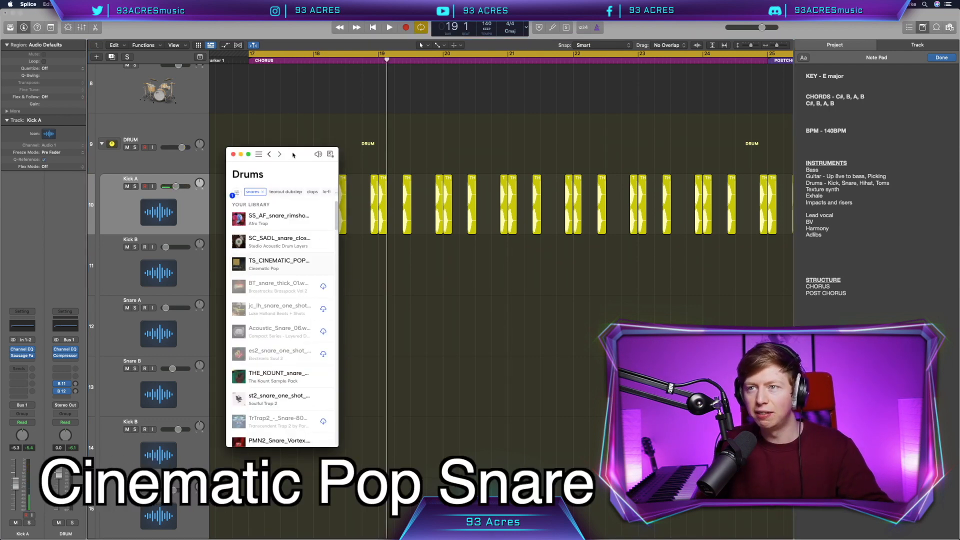
Add the TS_CINEMATIC_POP snare from Splice to Snare A and the HARV_falling_in_love snare to Snare B, aligned on beat 2 of bar 17.
drag(293, 155, 595, 151)
click(585, 255)
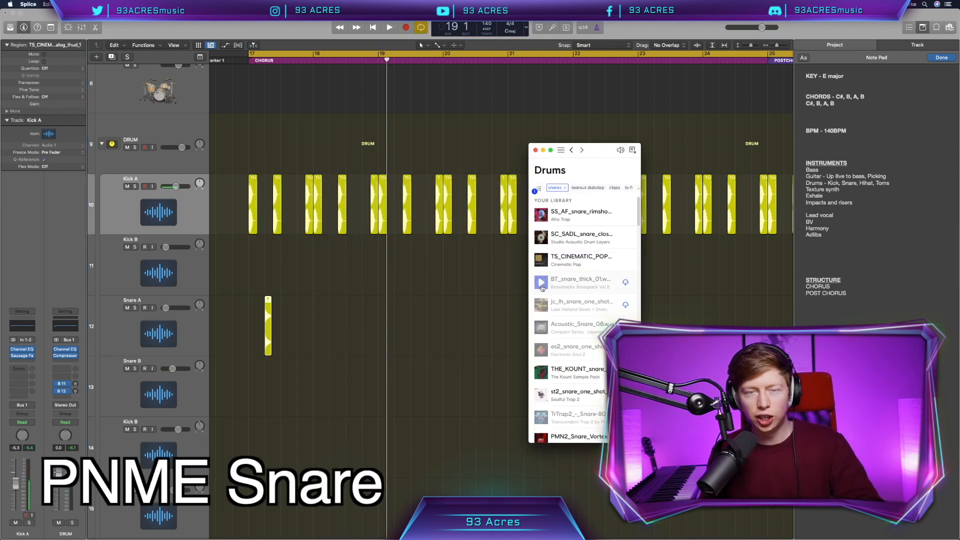
drag(580, 360, 270, 420)
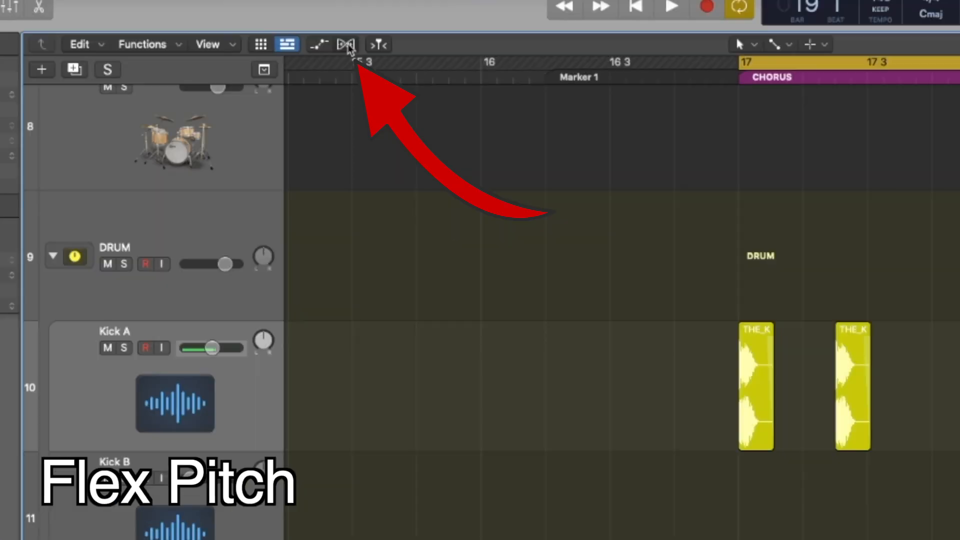
Turn on Flex editing and set the Snare B track's mode to Flex Time - Polyphonic.
key(super+f)
click(199, 380)
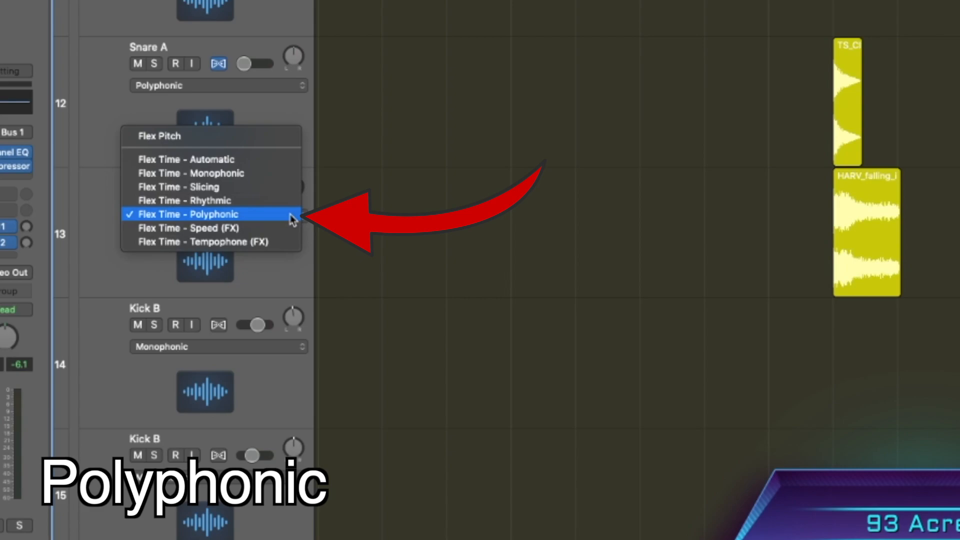
click(293, 219)
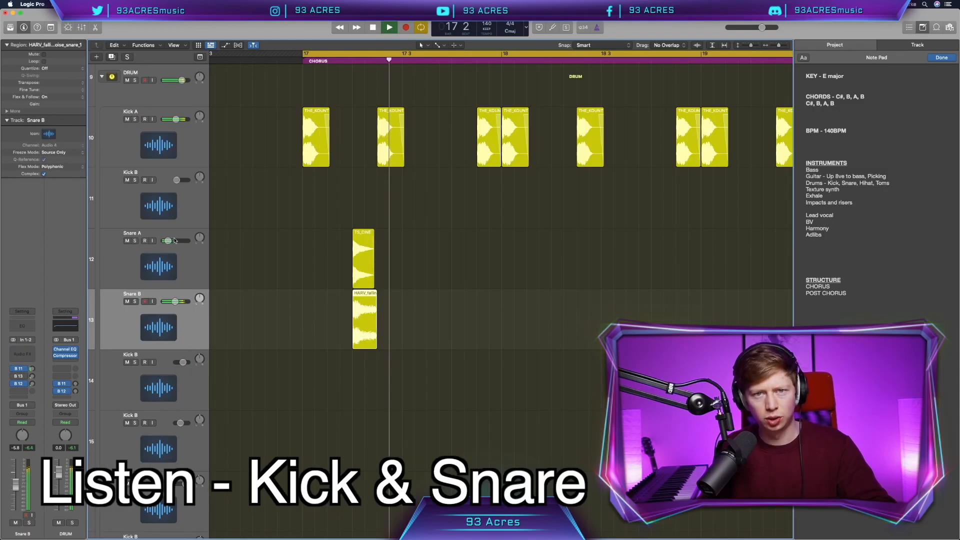
Play back the kick and snares, and layer another HARV_falling_in_love snare from Splice on the Kick B track below Snare B.
key(space)
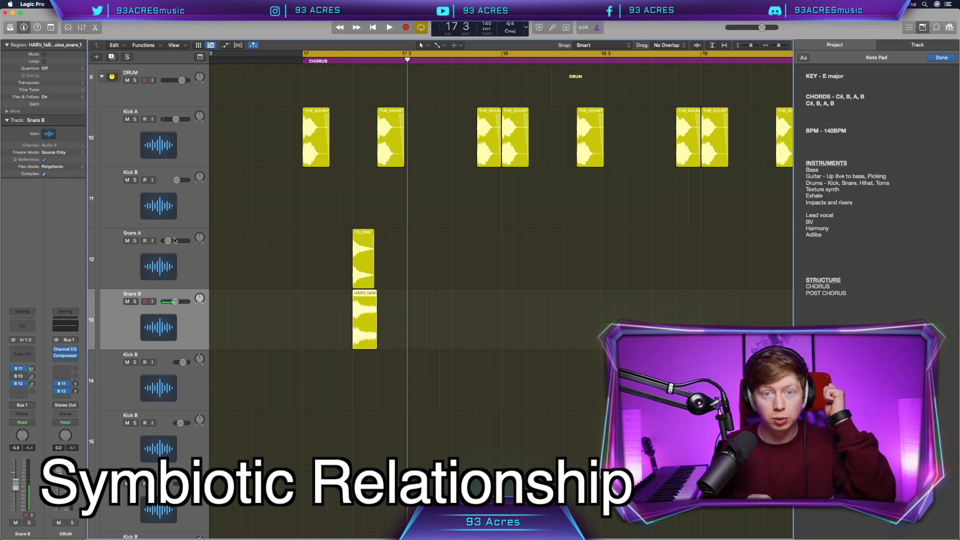
click(385, 326)
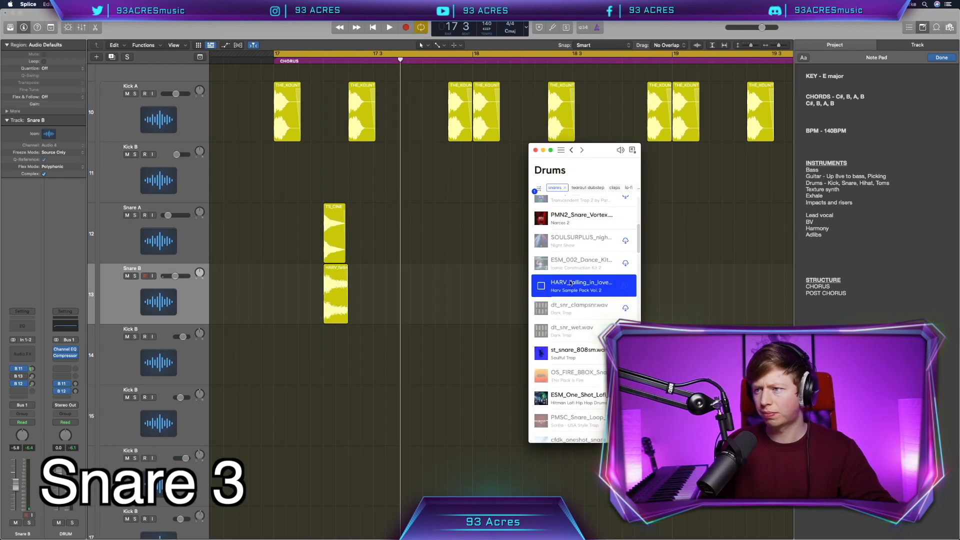
drag(582, 285, 328, 351)
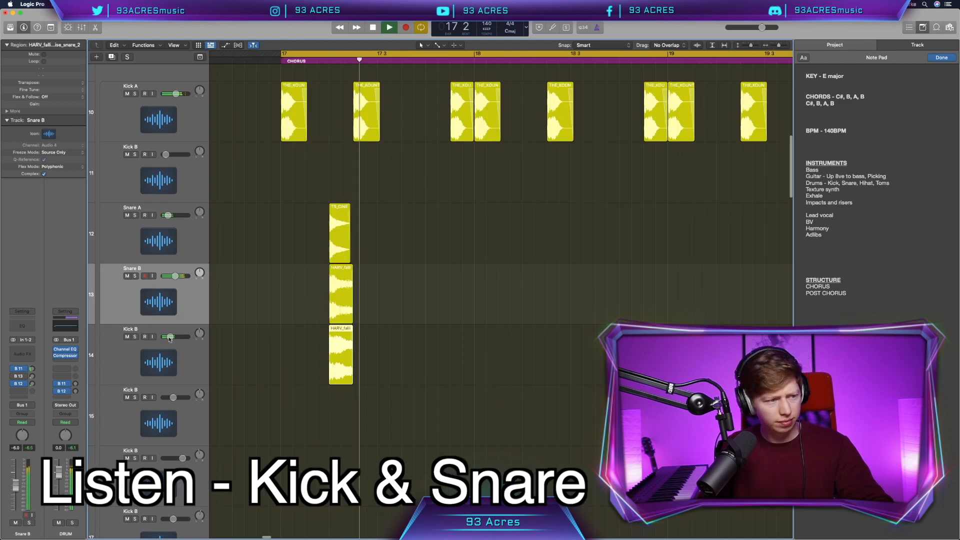
Select the three layered snare regions and repeat them through the chorus and post-chorus.
drag(365, 371, 247, 204)
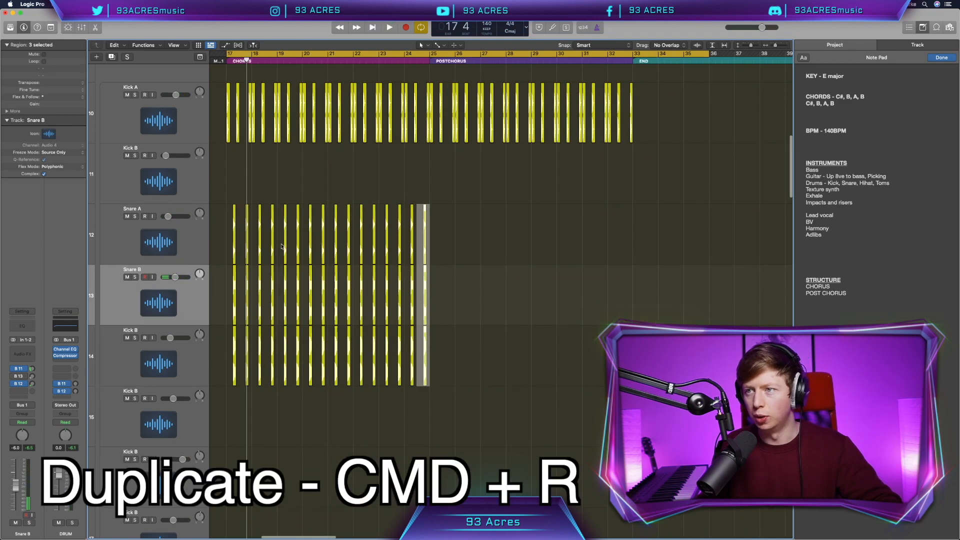
key(super+r)
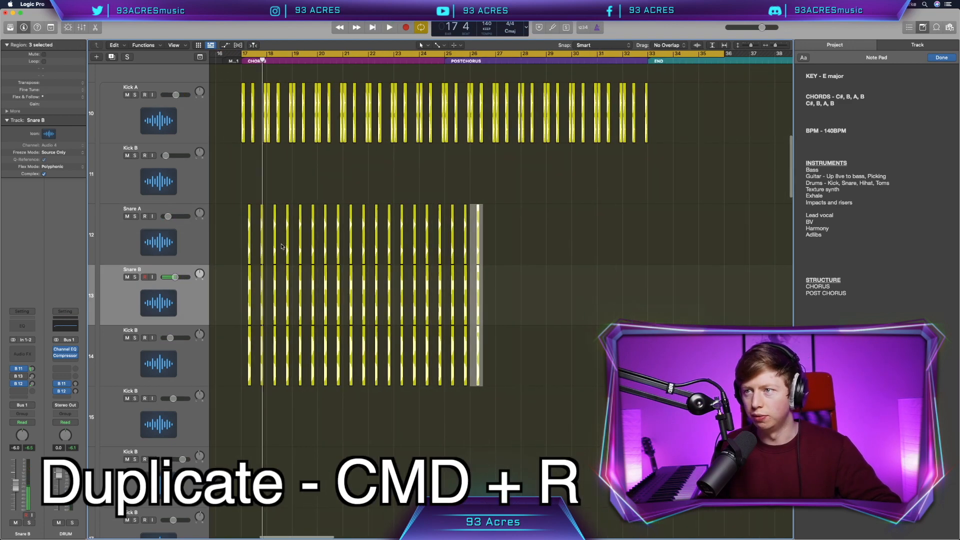
key(super+r)
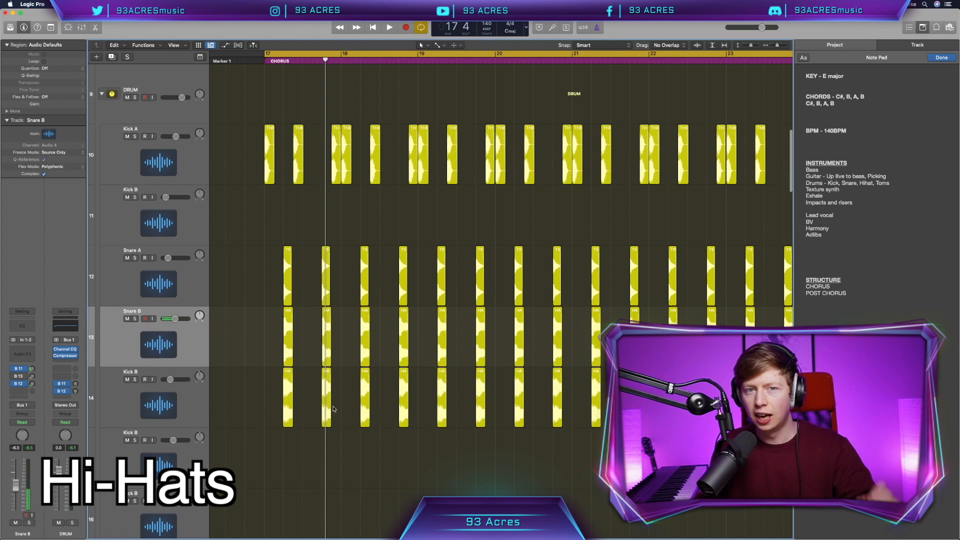
Open the SoCal drummer region's beat settings and extend the region to the end of the chorus at bar 25.
scroll(332, 409, up, 1)
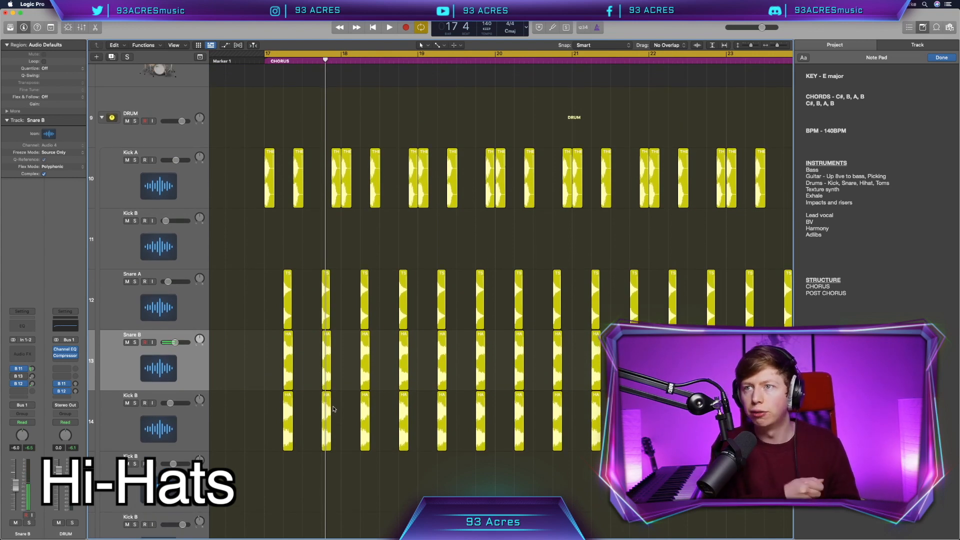
scroll(333, 409, left, 2)
key(super+Left)
key(super+Left)
key(super+Left)
scroll(333, 409, up, 4)
scroll(333, 408, left, 5)
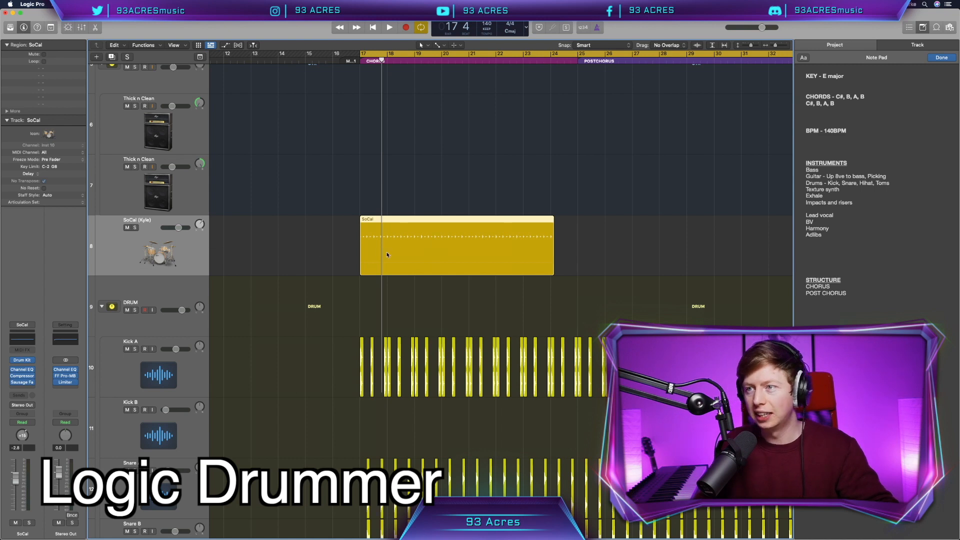
double_click(387, 255)
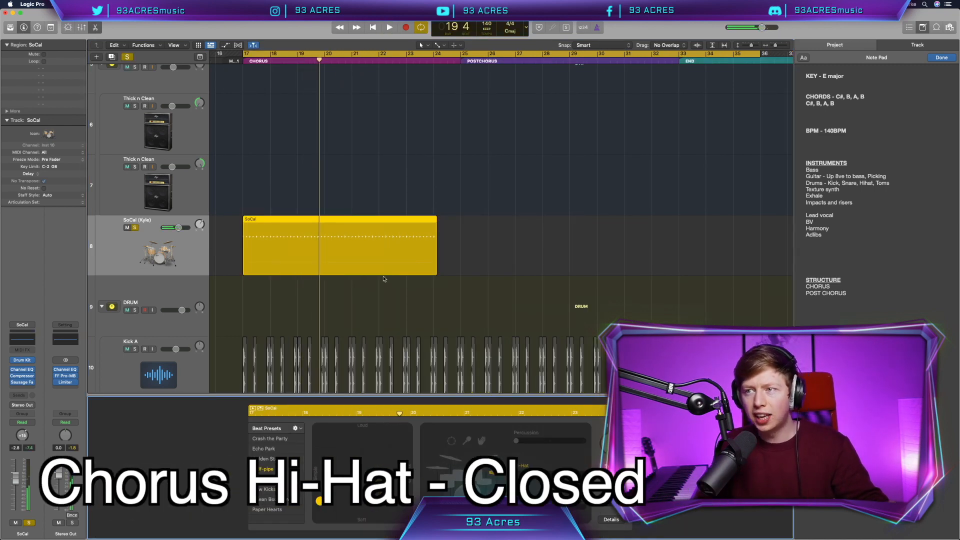
drag(435, 270, 460, 270)
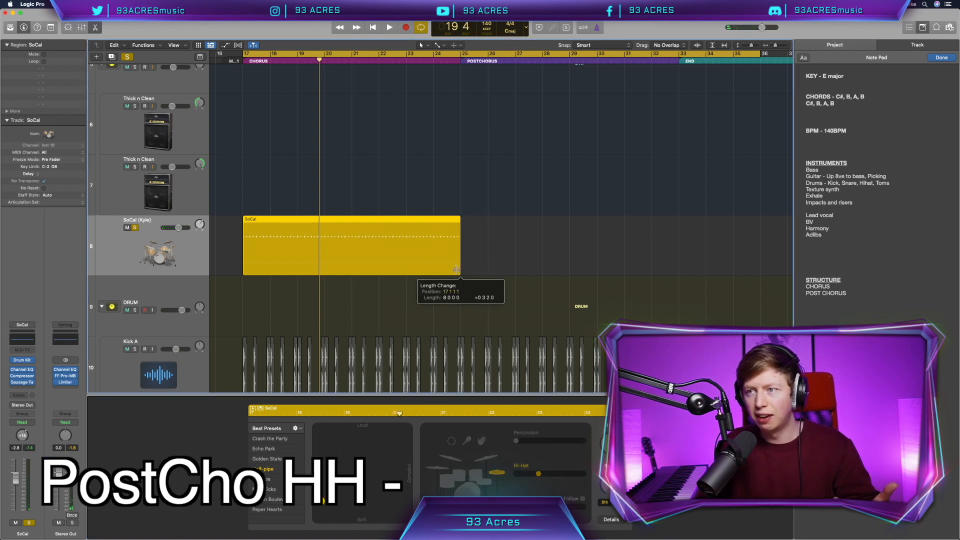
Copy the SoCal drummer region to the post-chorus at bar 25 and adjust the copy's hi-hat pattern.
drag(366, 265, 583, 258)
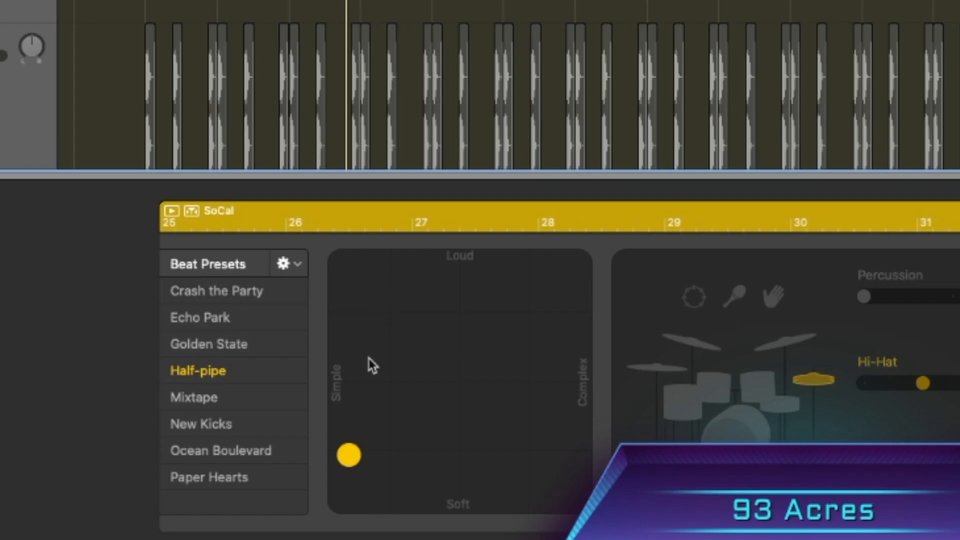
click(328, 466)
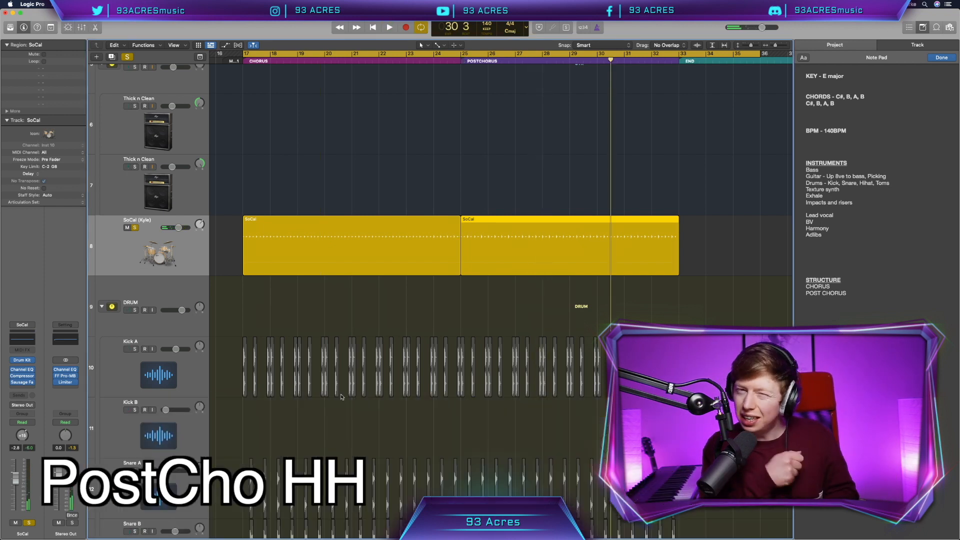
click(353, 289)
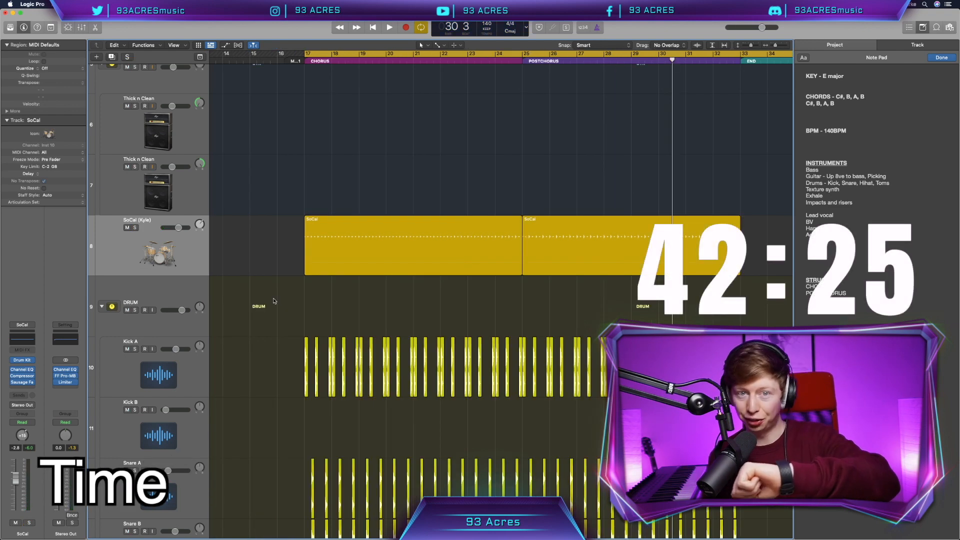
Hide the project notes to widen the arrangement area around the bass tracks.
scroll(274, 301, down, 8)
scroll(274, 301, up, 5)
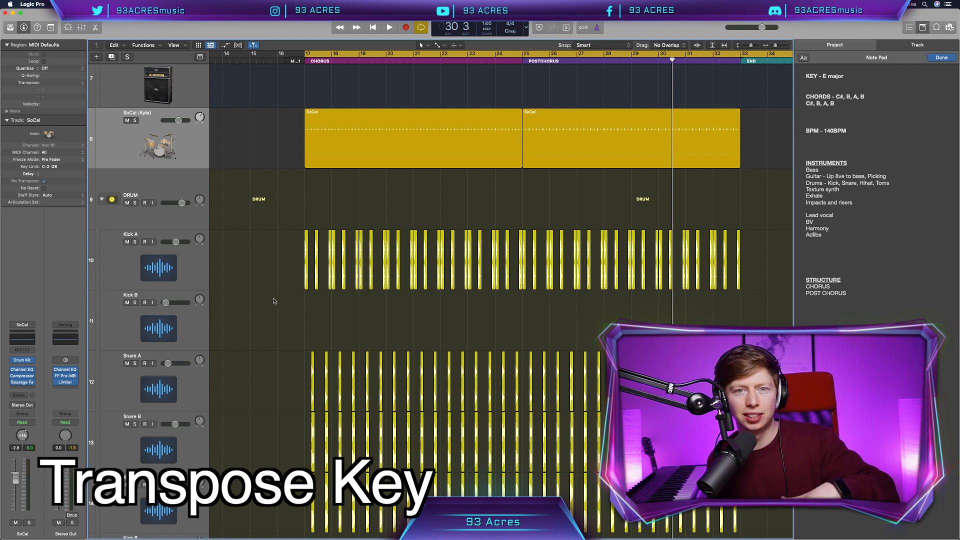
scroll(274, 301, up, 10)
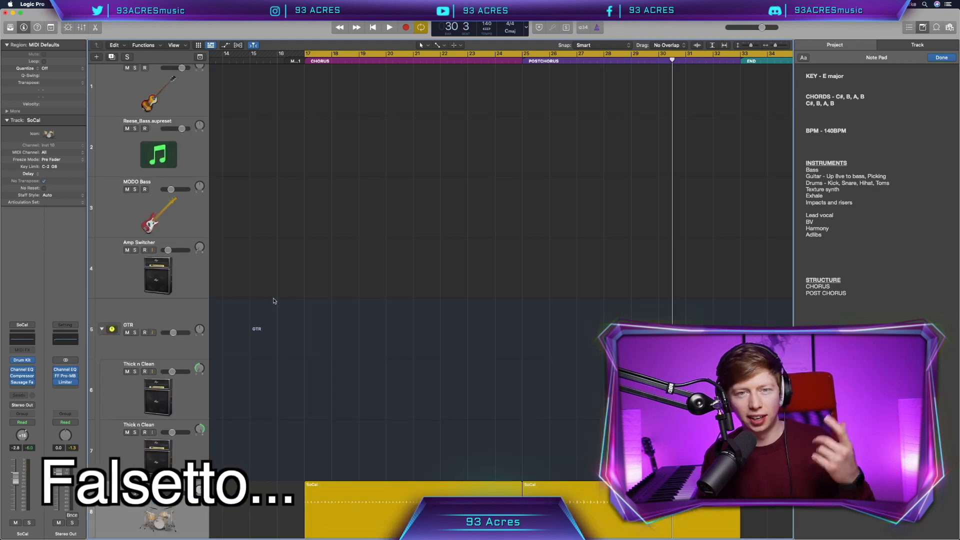
scroll(274, 300, up, 1)
click(922, 27)
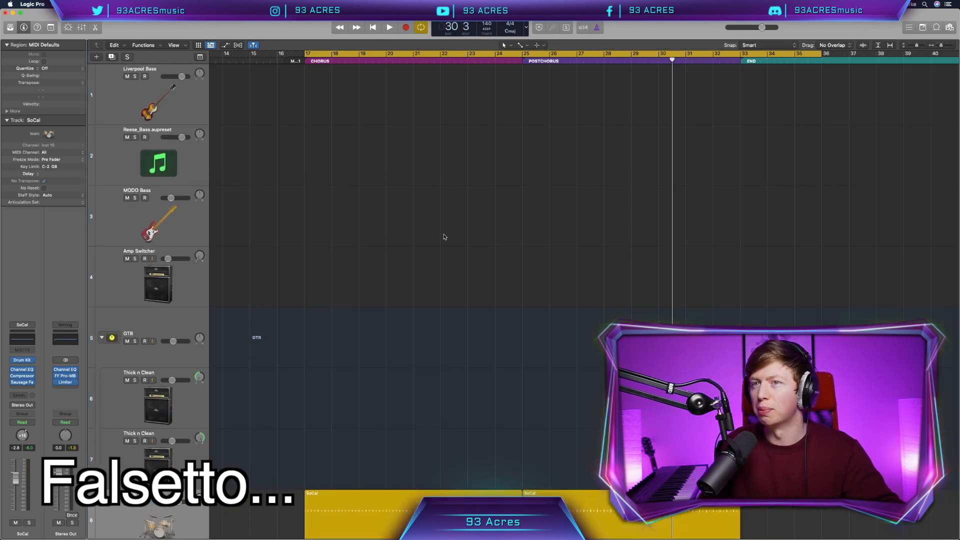
Record a bass part on the MODO Bass track over the chorus from bar 17 to 25, following C#, B, A, B.
click(140, 214)
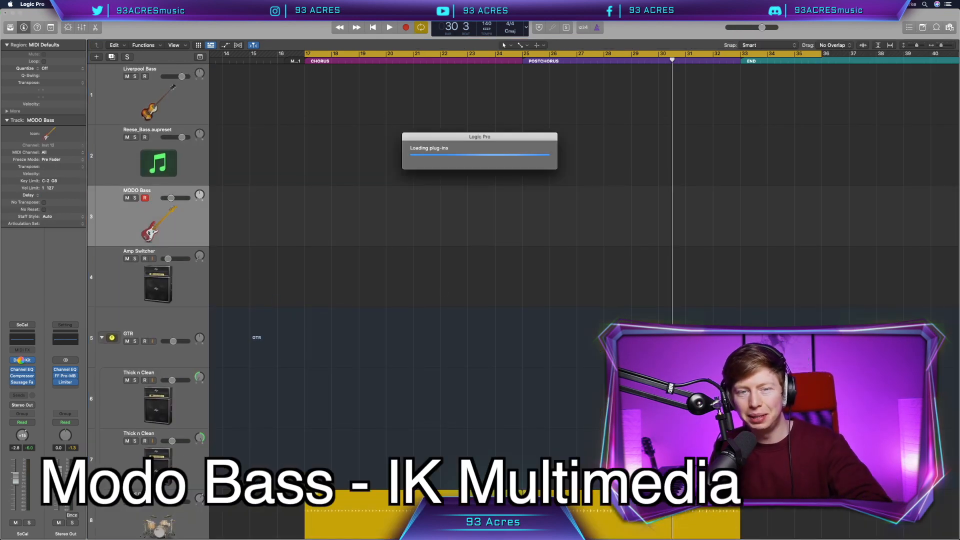
click(400, 175)
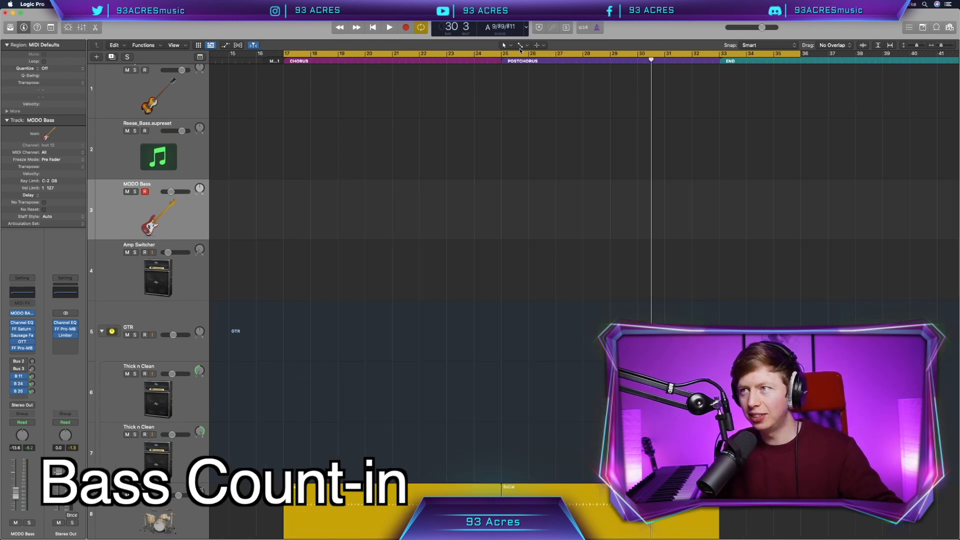
key(r)
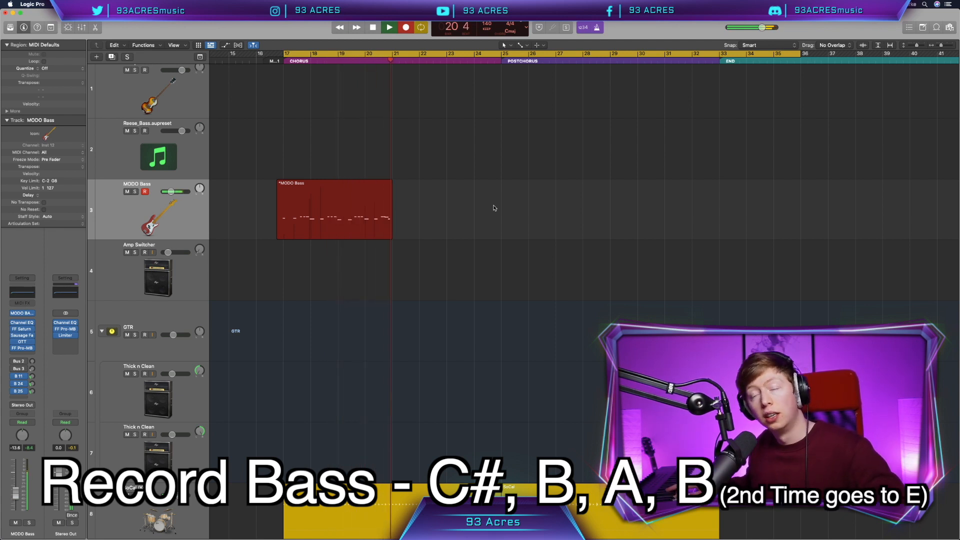
key(space)
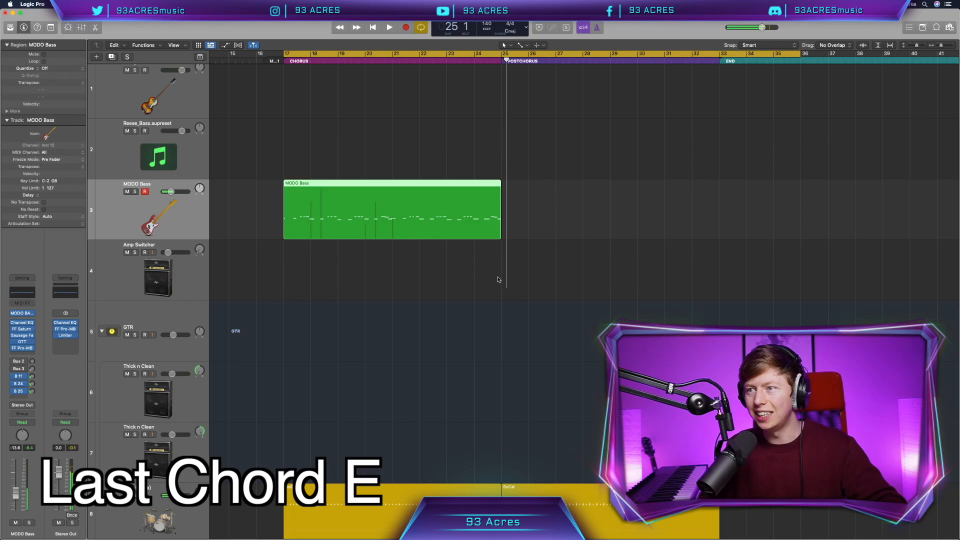
Change the bass part's last notes to E in the Piano Roll and duplicate the region into the post-chorus at bar 25.
key(p)
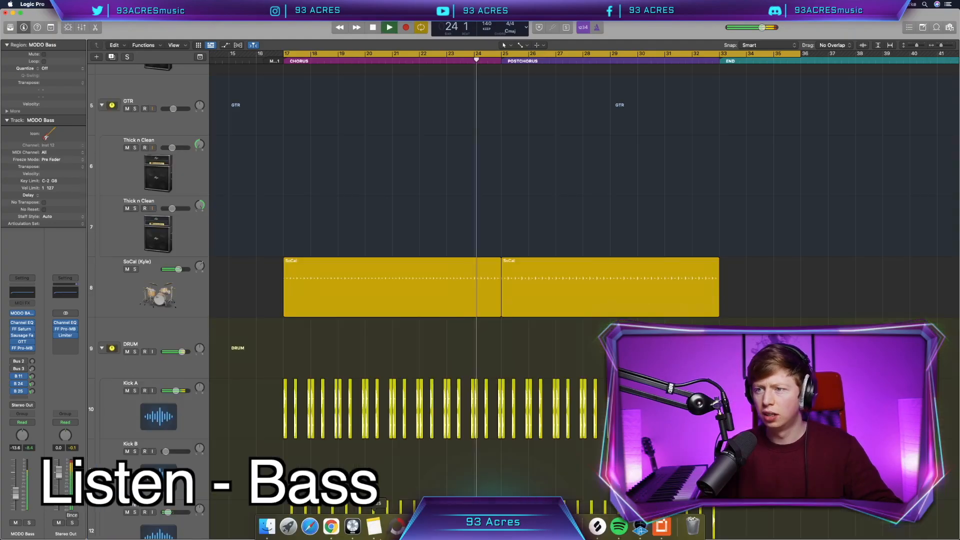
scroll(420, 245, up, 6)
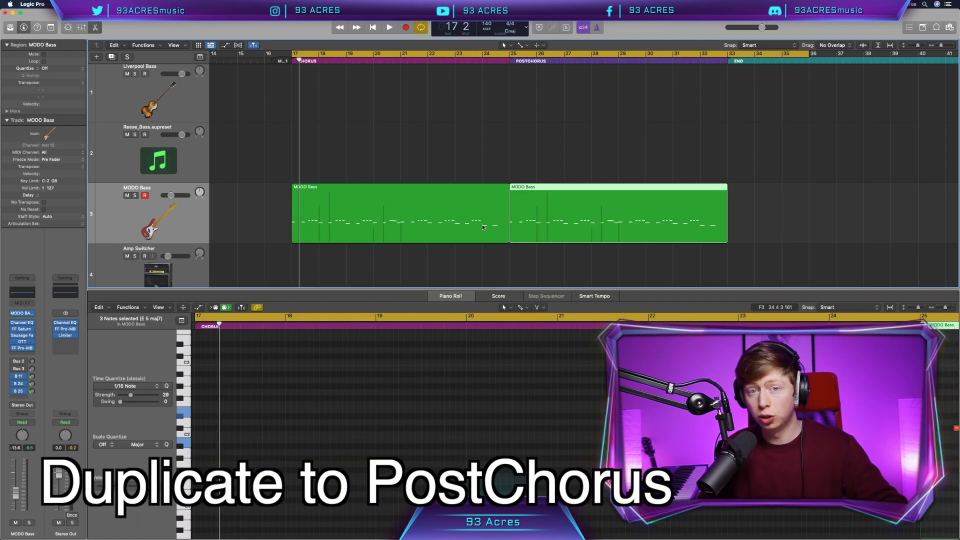
Place ghost kicks on Kick B on the "and" of beat 4 through chorus and post-chorus, and add a reverb send to the track 14 snare layer.
drag(362, 290, 472, 290)
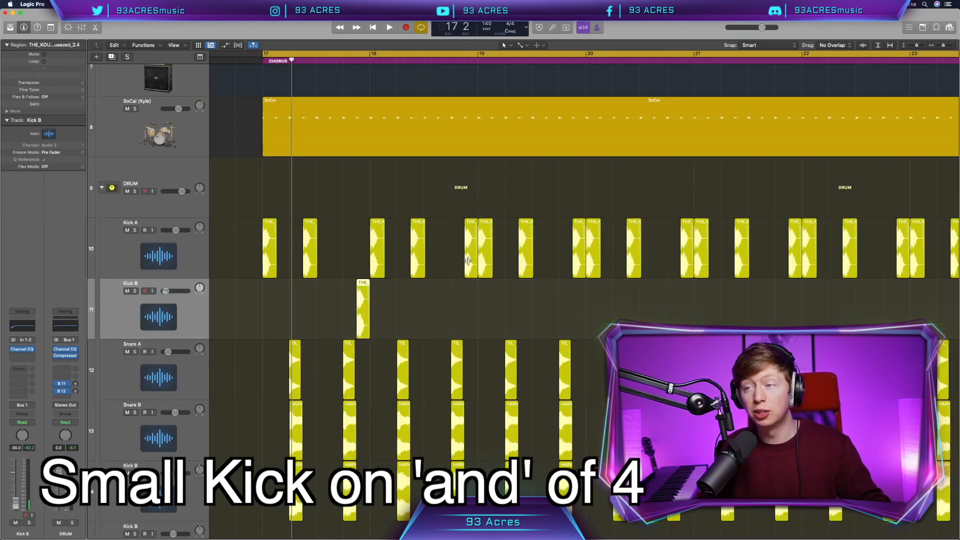
scroll(472, 289, right, 5)
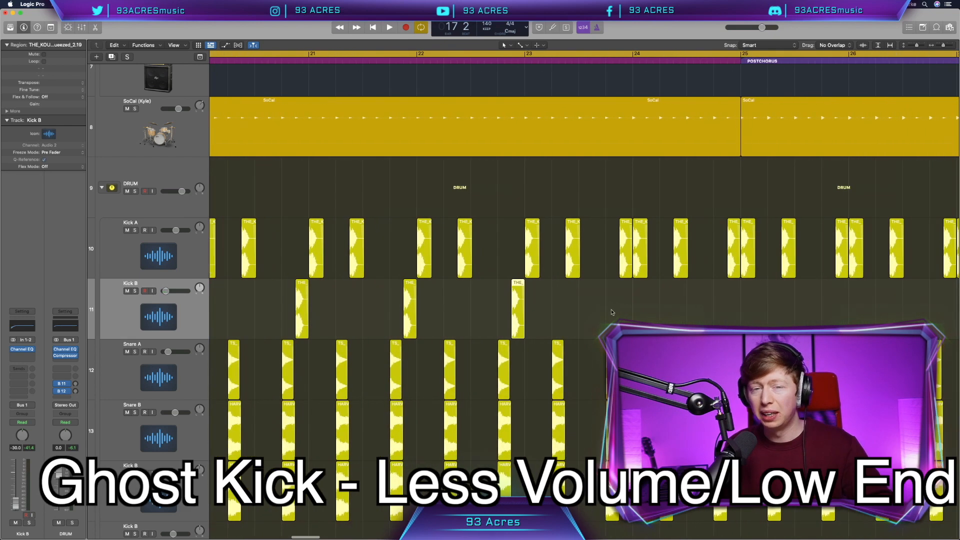
scroll(611, 312, right, 3)
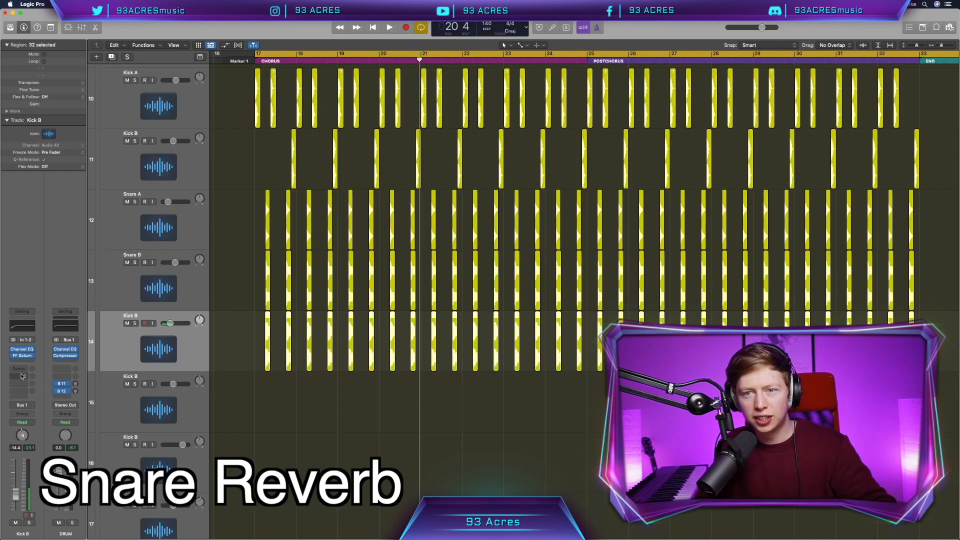
click(22, 376)
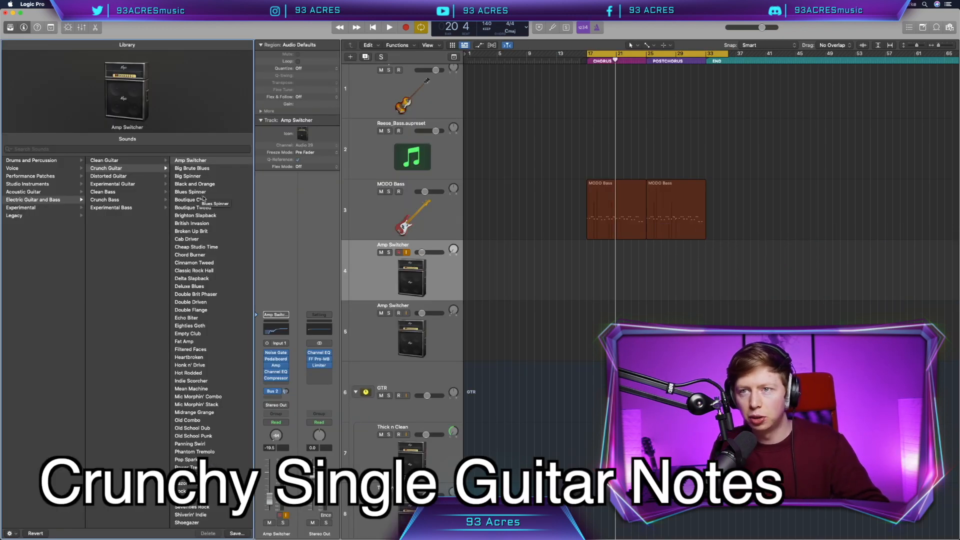
Load the Boutique Tweed amp for the track 4 guitar, then record a guitar part on the lower Amazing Tweed track and edit its cuts.
click(201, 216)
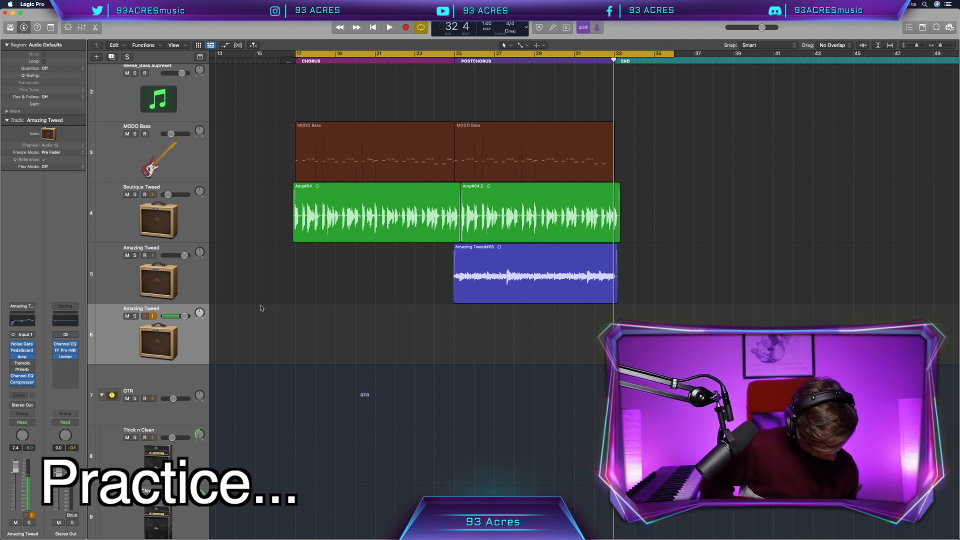
key(r)
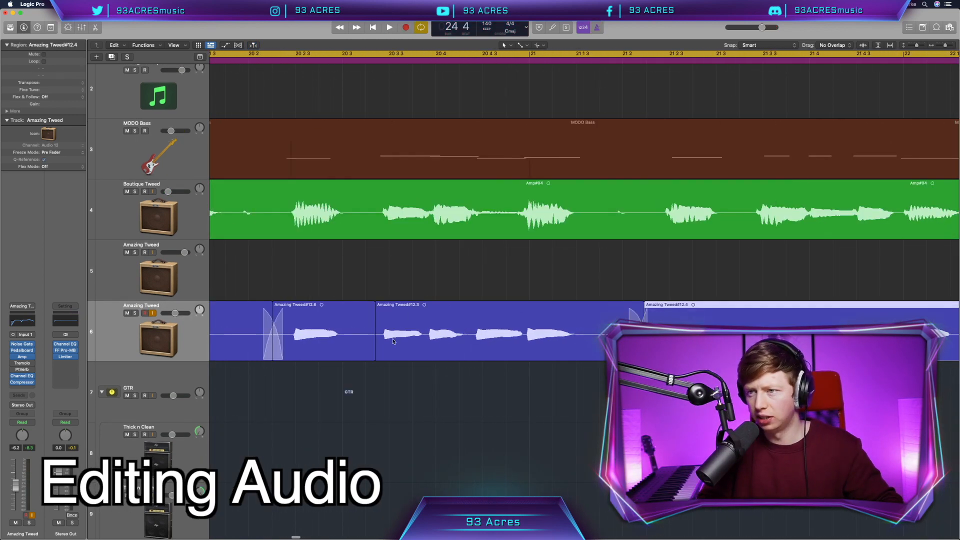
click(372, 342)
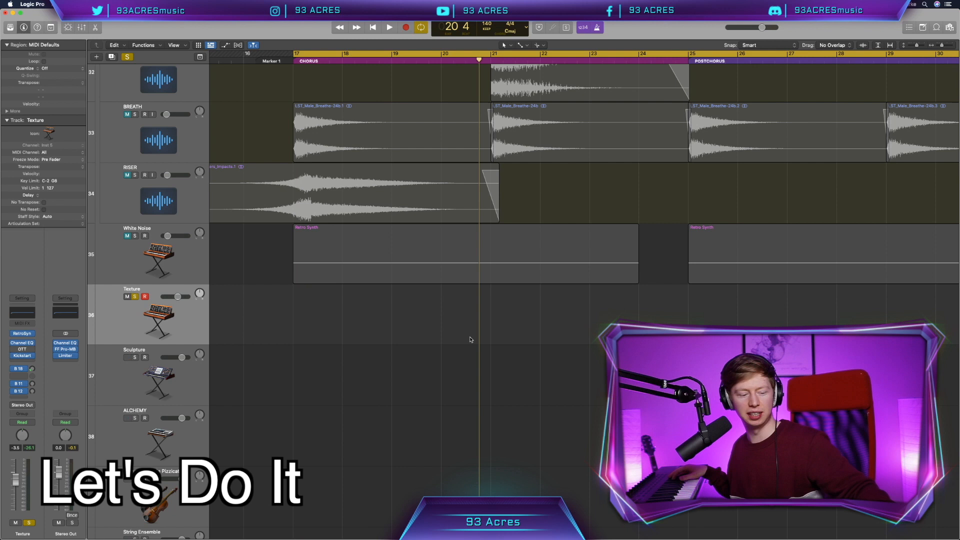
Record a chord part on the Texture track over the chorus from bar 17 to 25 and repeat the region in the post-chorus.
key(r)
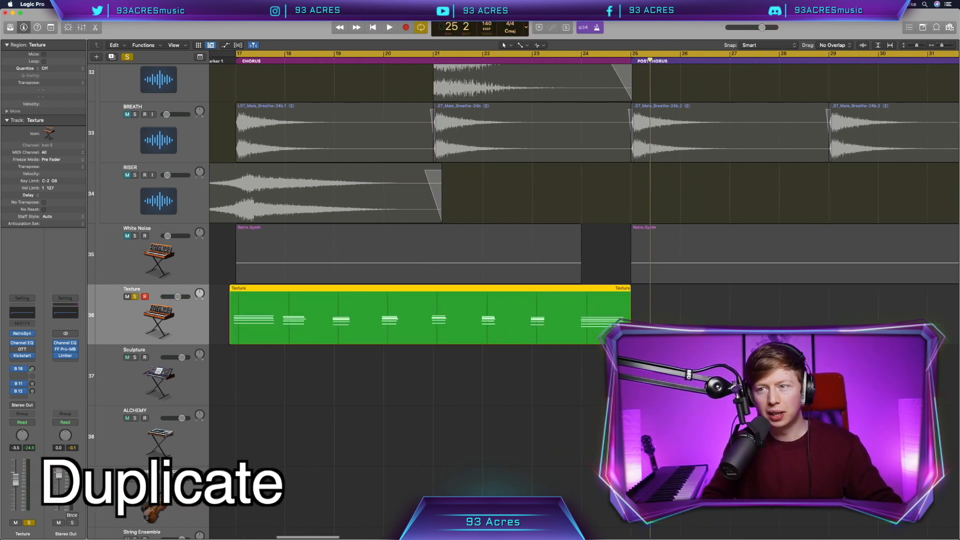
key(super+r)
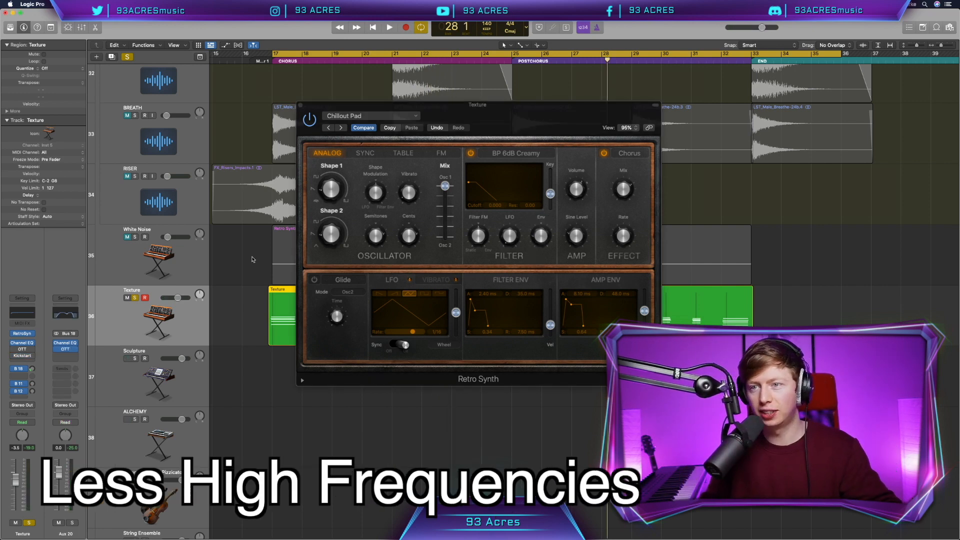
Insert a Compressor on the Texture synth track and open its side-chain source choices.
click(27, 362)
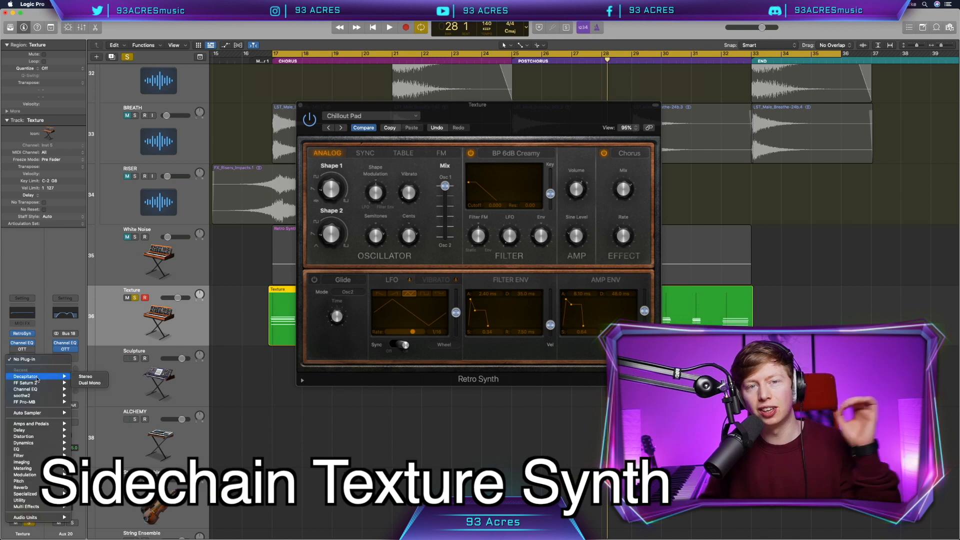
mouse_move(36, 402)
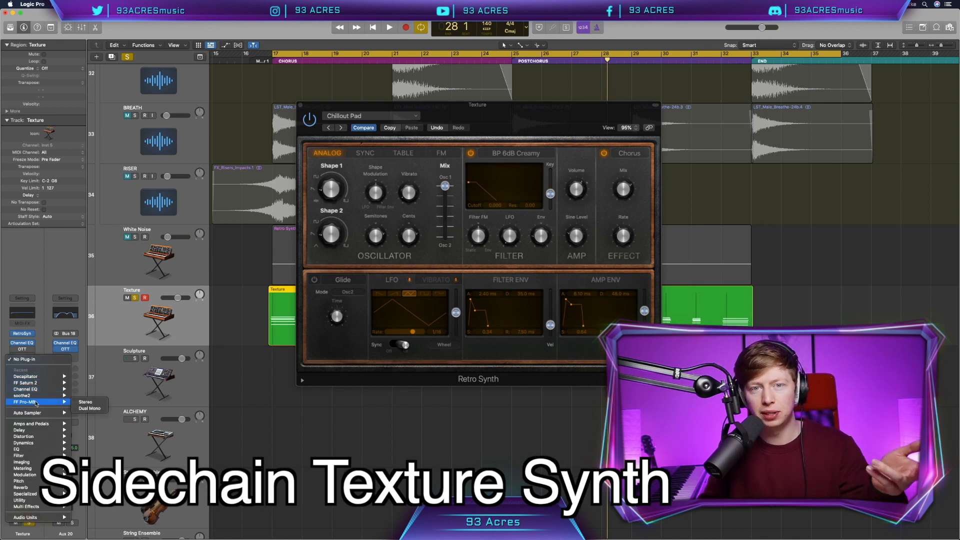
mouse_move(30, 443)
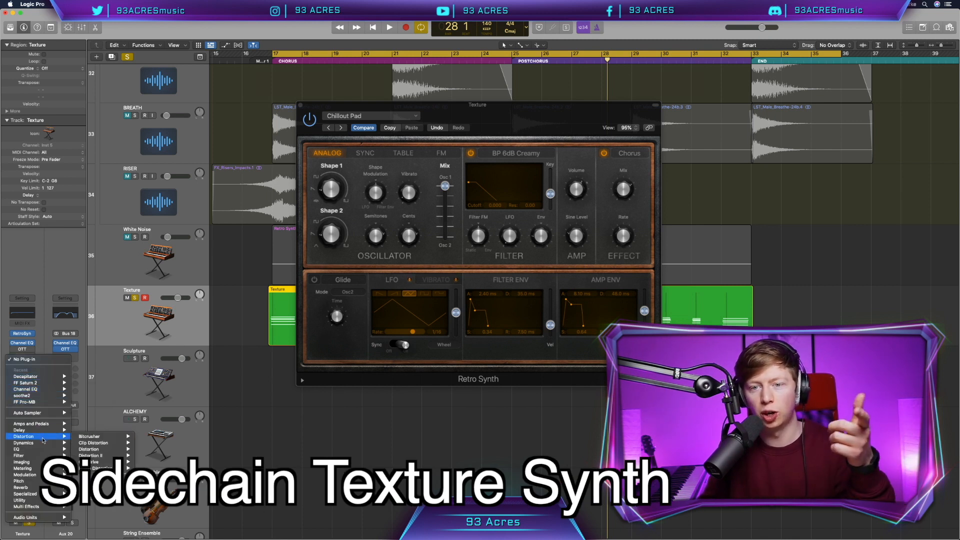
mouse_move(94, 450)
click(149, 449)
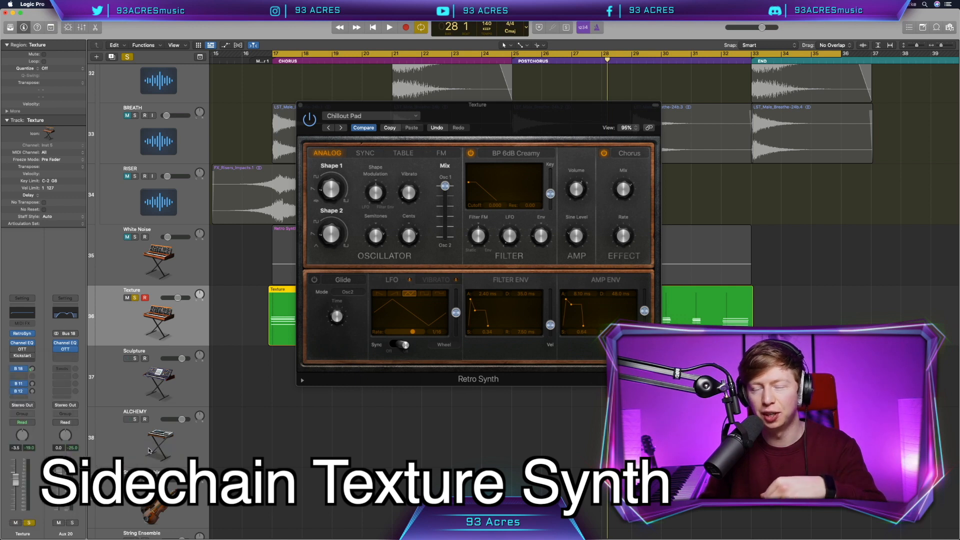
click(661, 125)
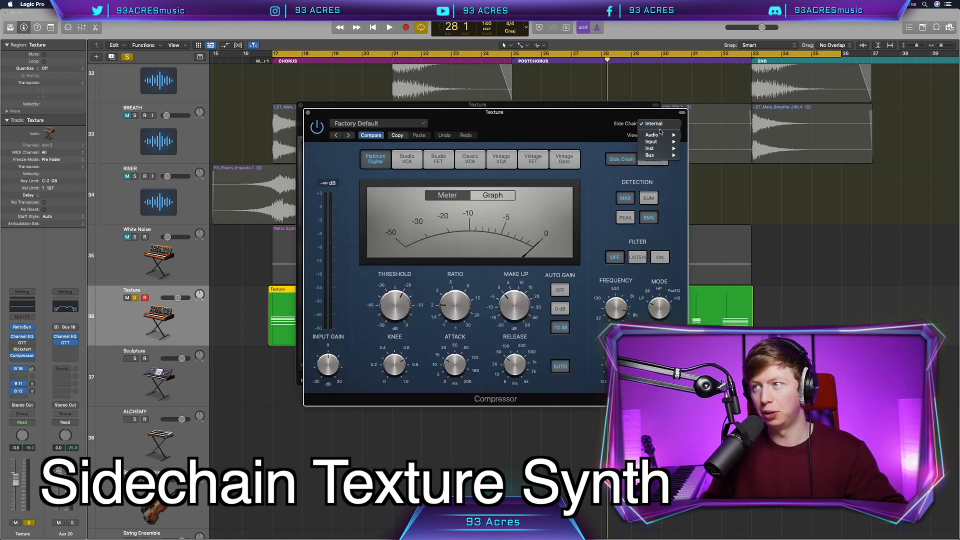
mouse_move(662, 136)
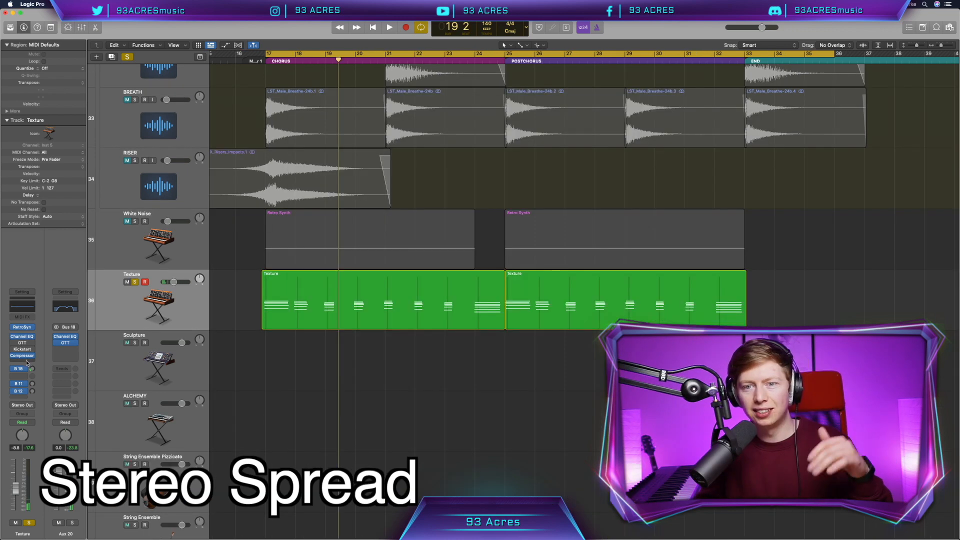
Add a Spread effect to the Texture track and lower the high-cut frequency in its Channel EQ.
click(22, 356)
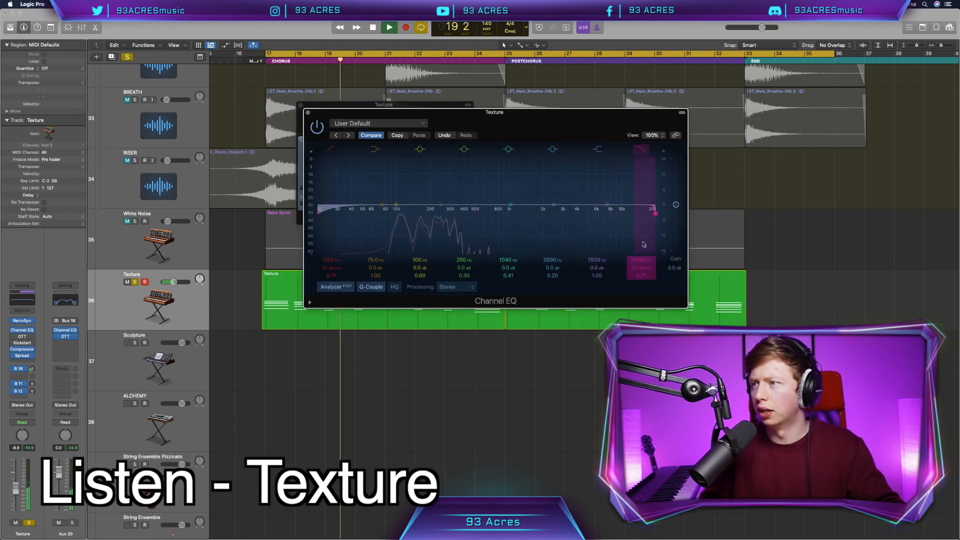
drag(644, 244, 501, 244)
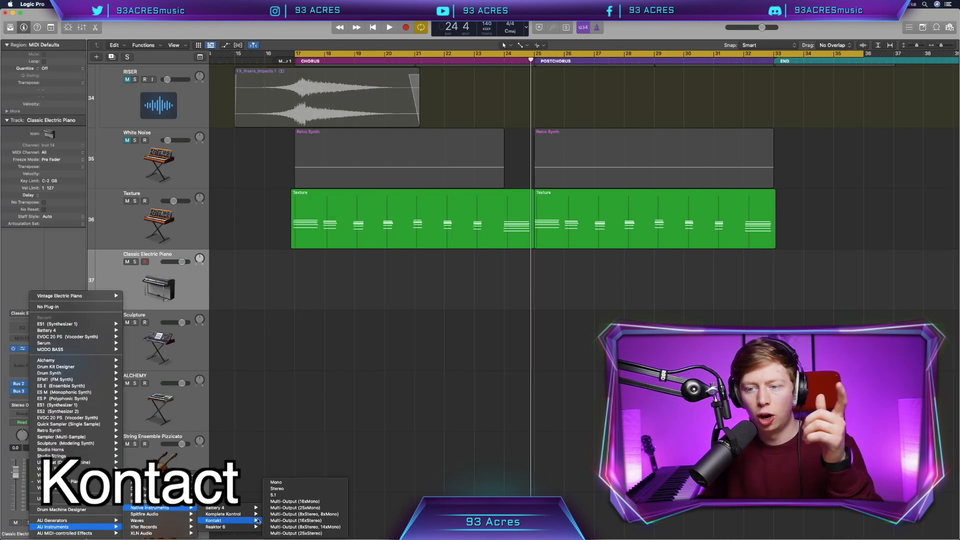
Load Kontakt in stereo on the Classic Electric Piano track and choose the Merfolk preset of the EXHALE instrument.
mouse_move(215, 520)
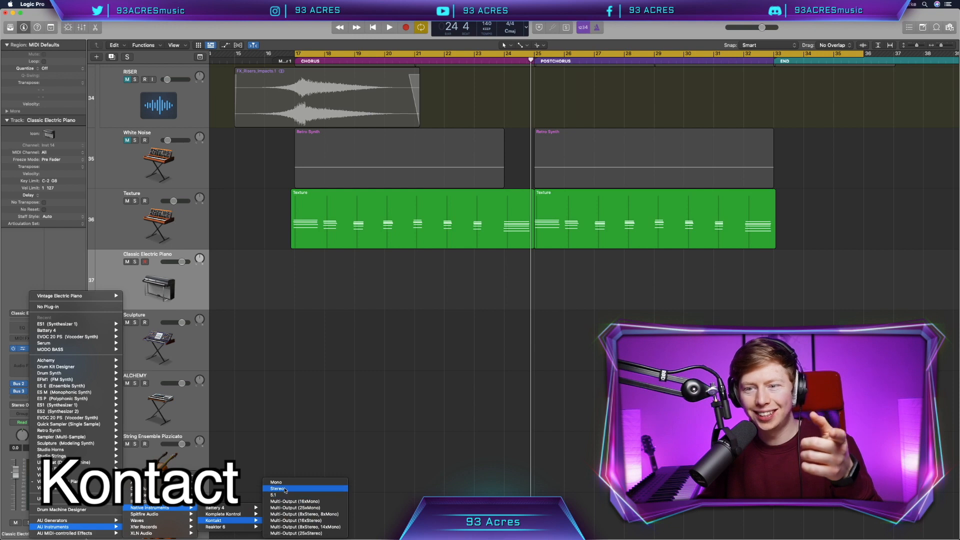
click(285, 488)
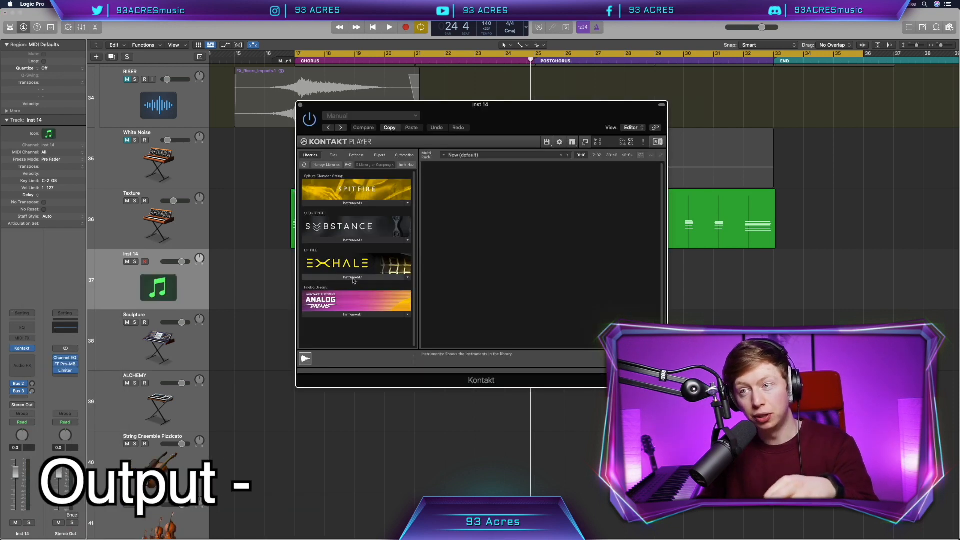
click(354, 279)
double_click(326, 294)
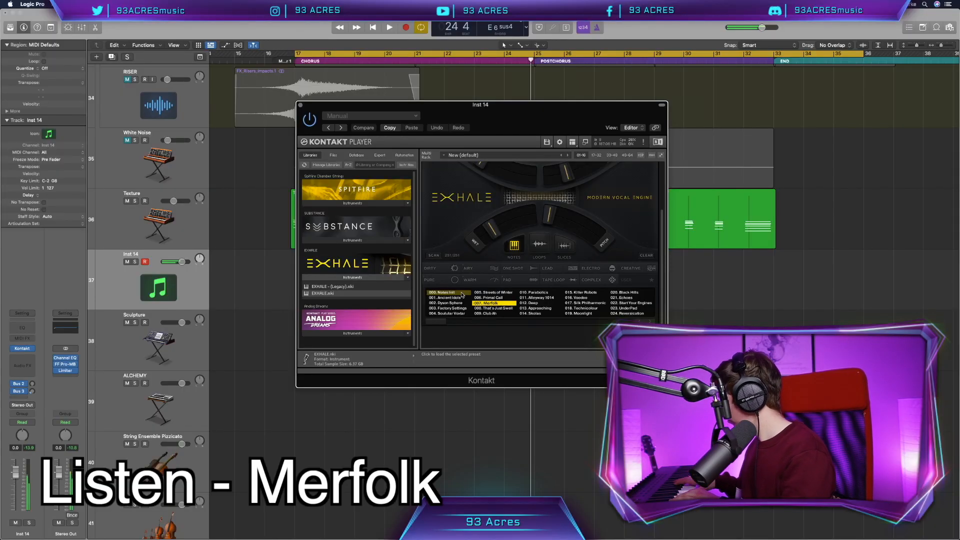
click(300, 106)
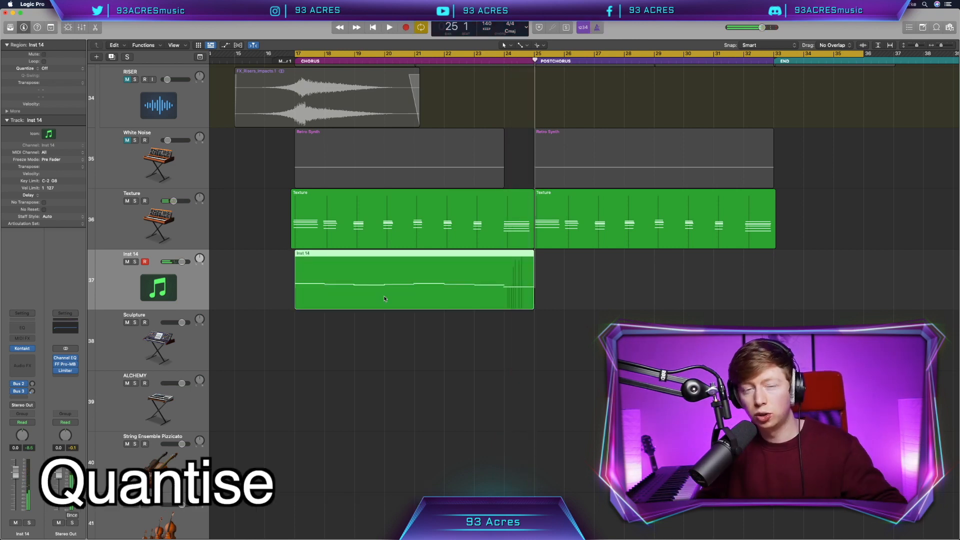
Open the Inst 14 chorus region for quantising and apply a Channel EQ low cut reaching into the low mids on its track.
double_click(385, 298)
scroll(460, 425, right, 1)
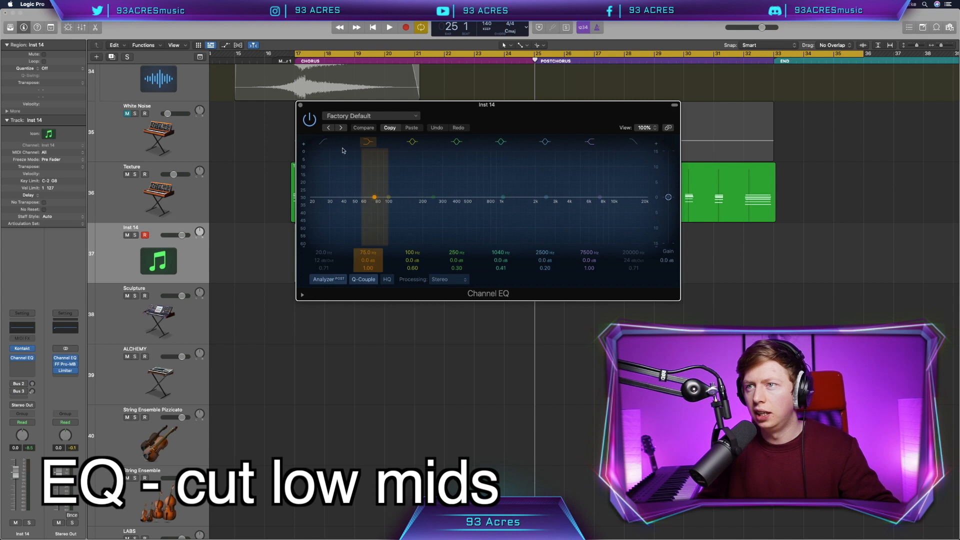
click(324, 142)
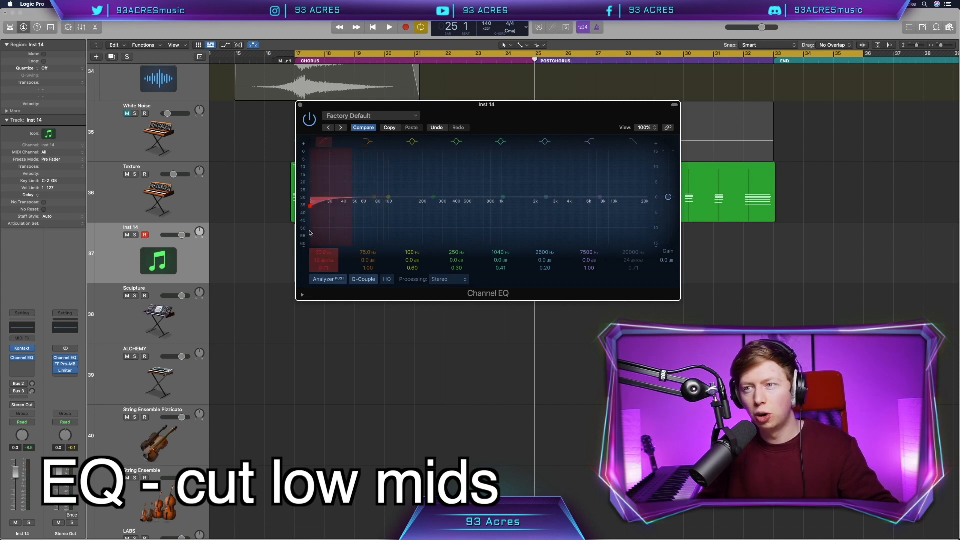
drag(312, 205, 439, 211)
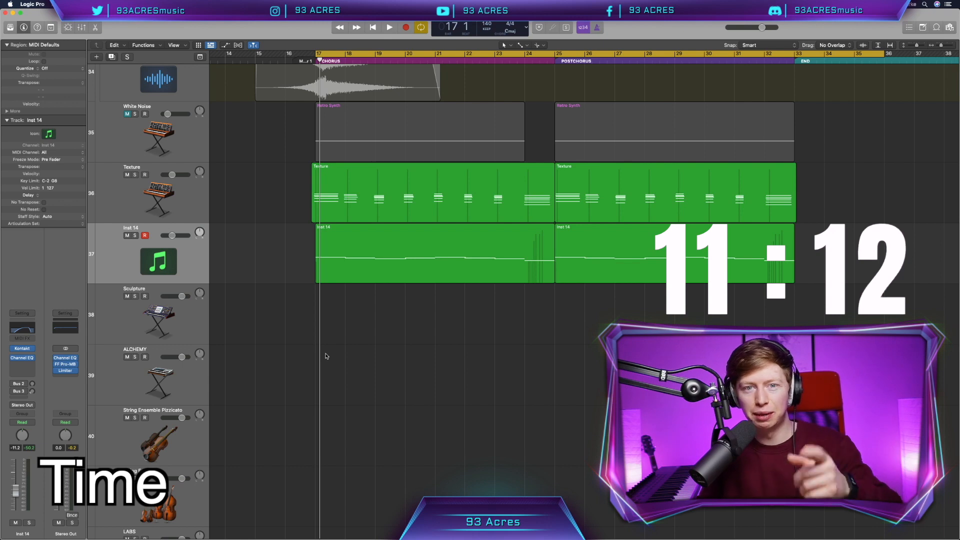
Transpose the Texture, Inst 14 and MODO Bass regions in the chorus and post-chorus down two semitones.
scroll(325, 356, down, 3)
scroll(325, 356, down, 10)
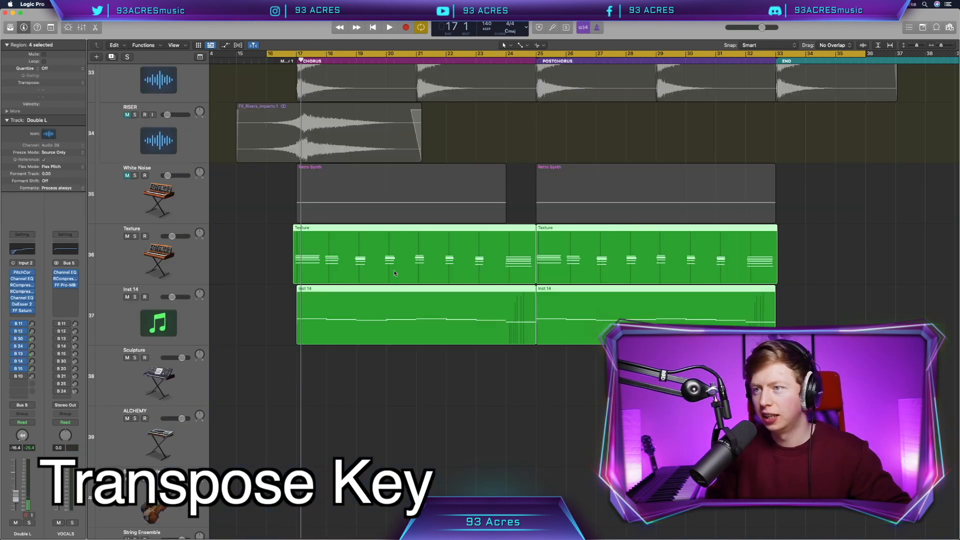
key(p)
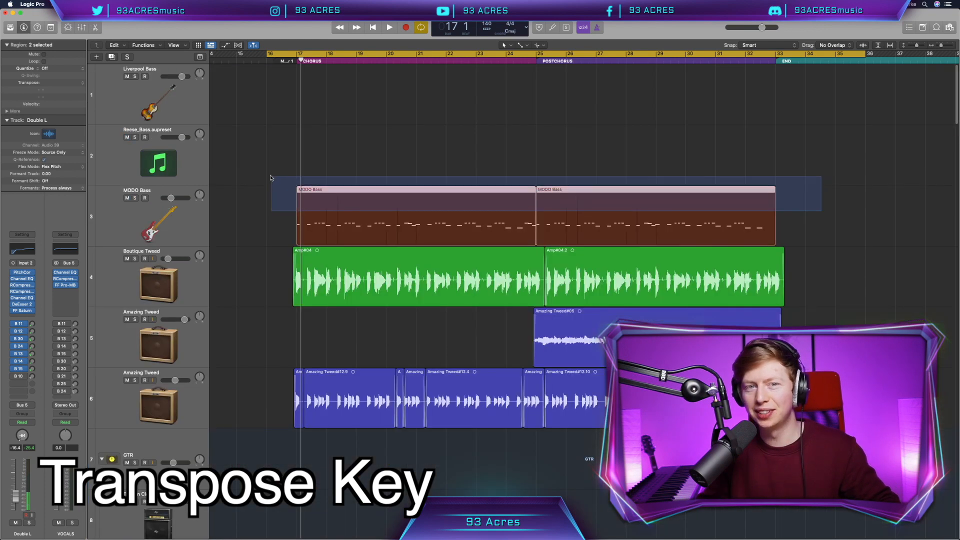
click(356, 210)
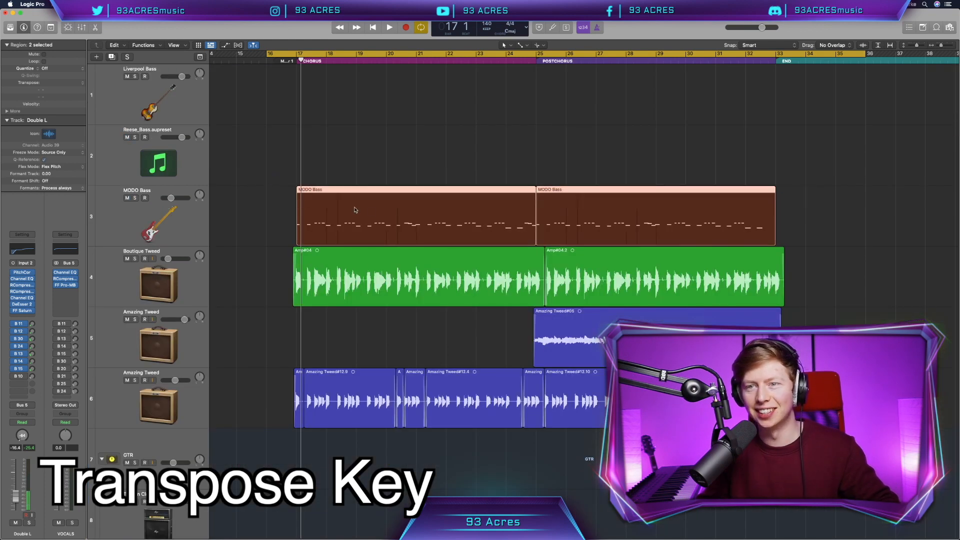
key(p)
key(alt+Down)
key(alt+Down)
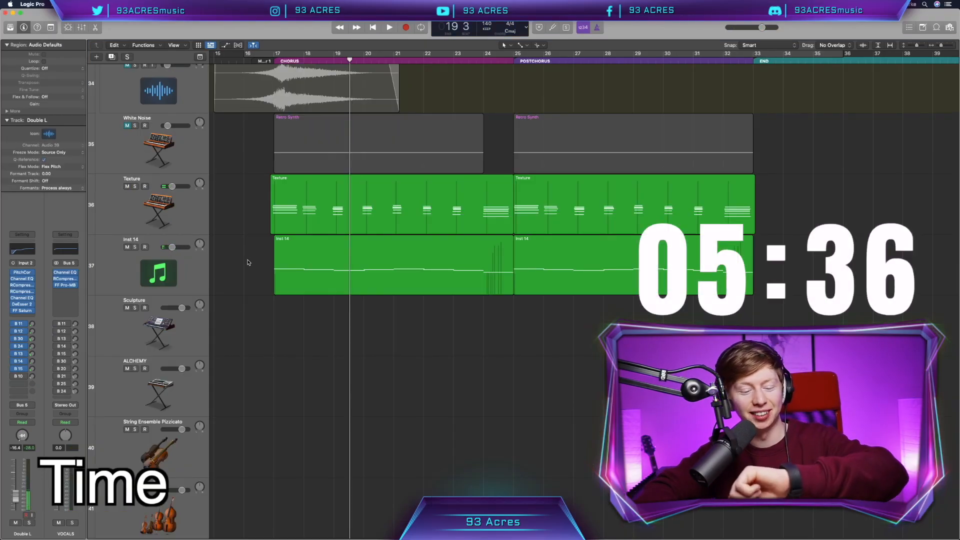
Record a vocal take on the Lead Vox B track across the chorus and post-chorus, starting just before bar 17.
scroll(246, 262, down, 10)
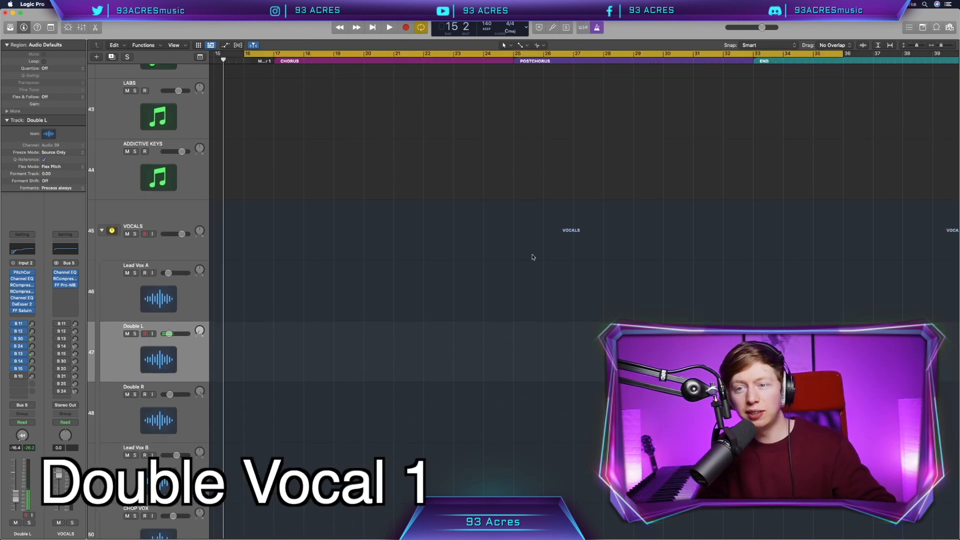
key(Down)
key(Down)
key(r)
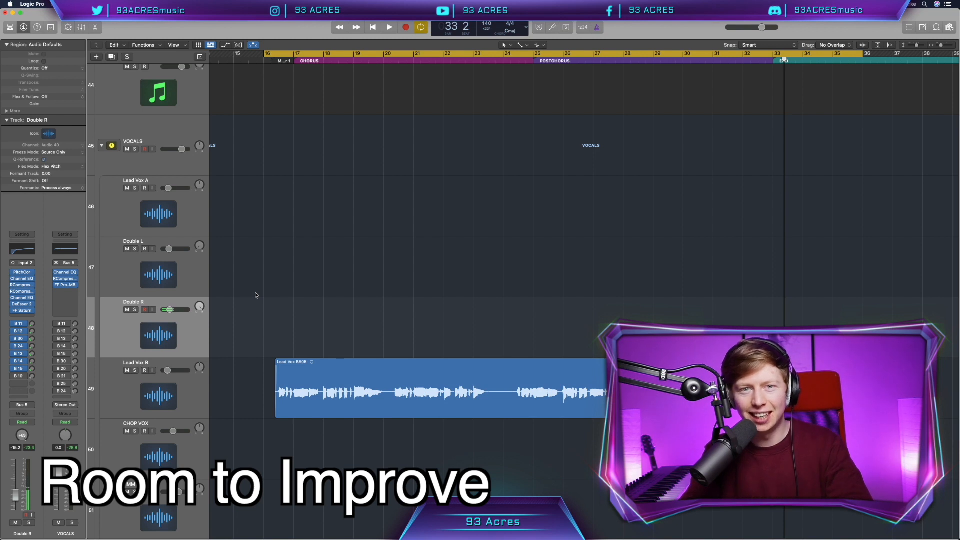
Record matching vocal takes on the Double L and Double R tracks across the chorus and post-chorus.
scroll(255, 296, up, 1)
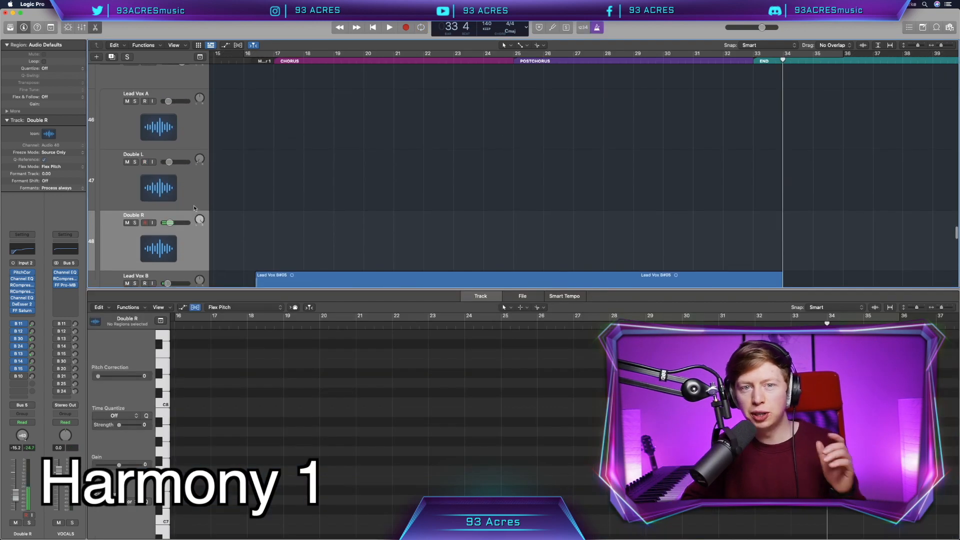
scroll(291, 207, up, 1)
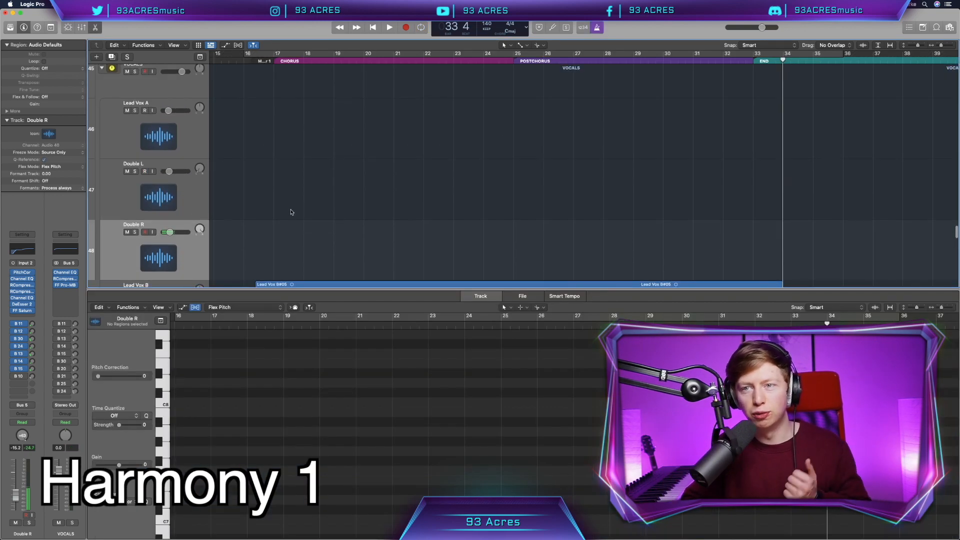
scroll(291, 205, down, 1)
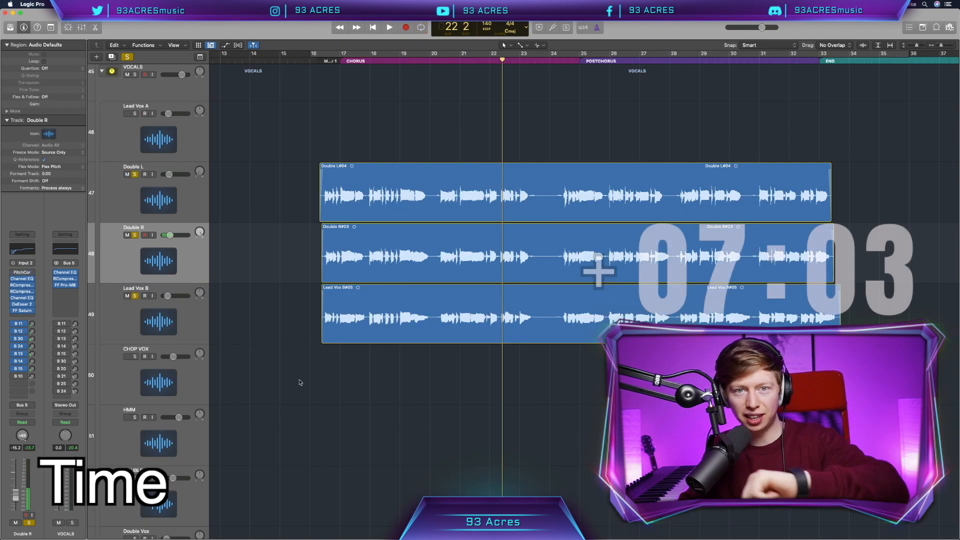
Record chorus ad-libs on the ADLIB A and ADLIB B tracks and trim the ADLIB B region's start to line up with ADLIB A.
scroll(299, 382, down, 10)
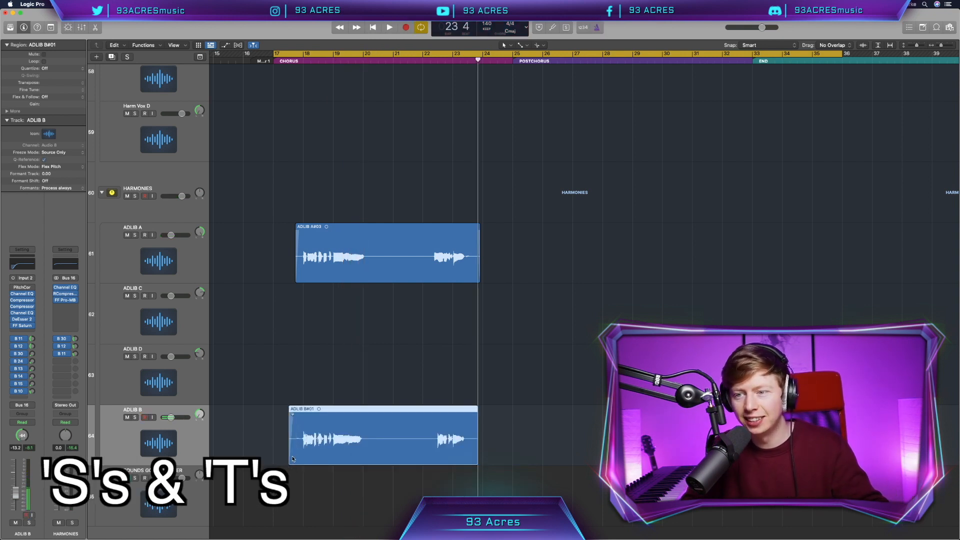
drag(293, 458, 300, 458)
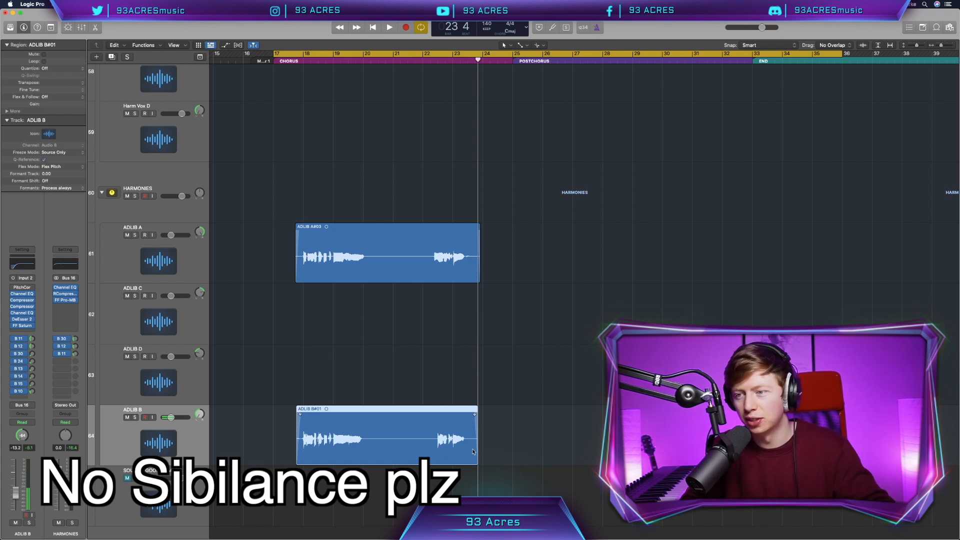
Record harmony takes on the ADLIB C and ADLIB D tracks in the chorus and trim both regions' starts to line up with ADLIB A.
double_click(393, 443)
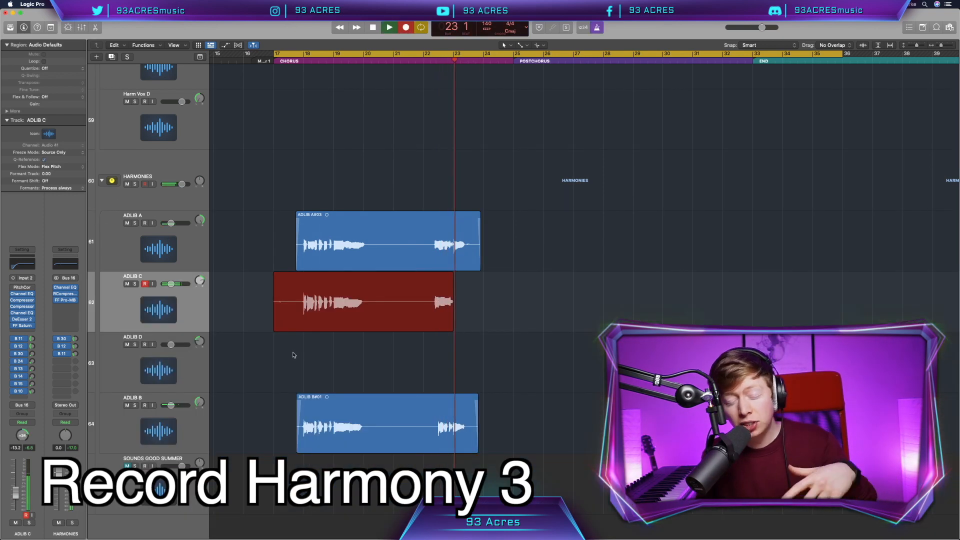
key(space)
click(251, 371)
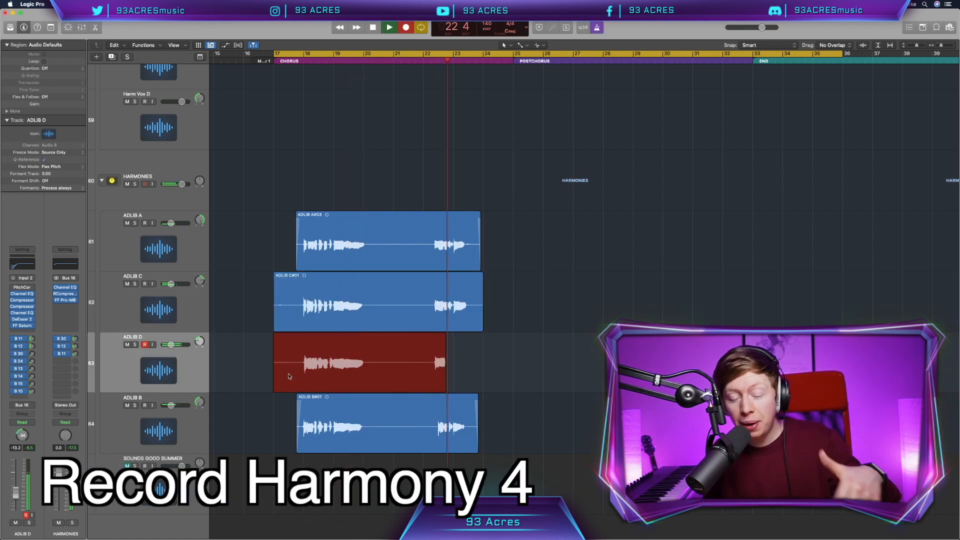
drag(275, 325, 296, 324)
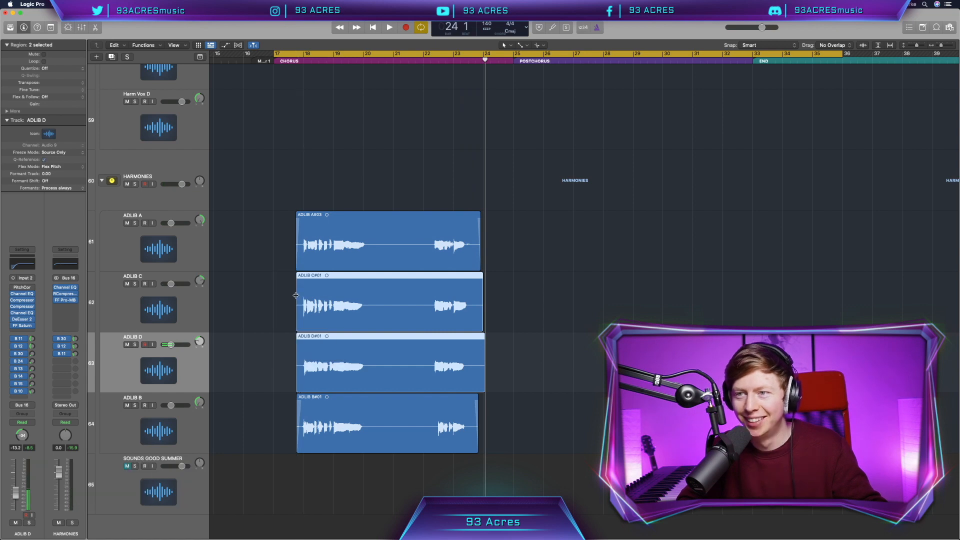
Solo the HARMONIES stack and play back the chorus harmonies.
click(134, 184)
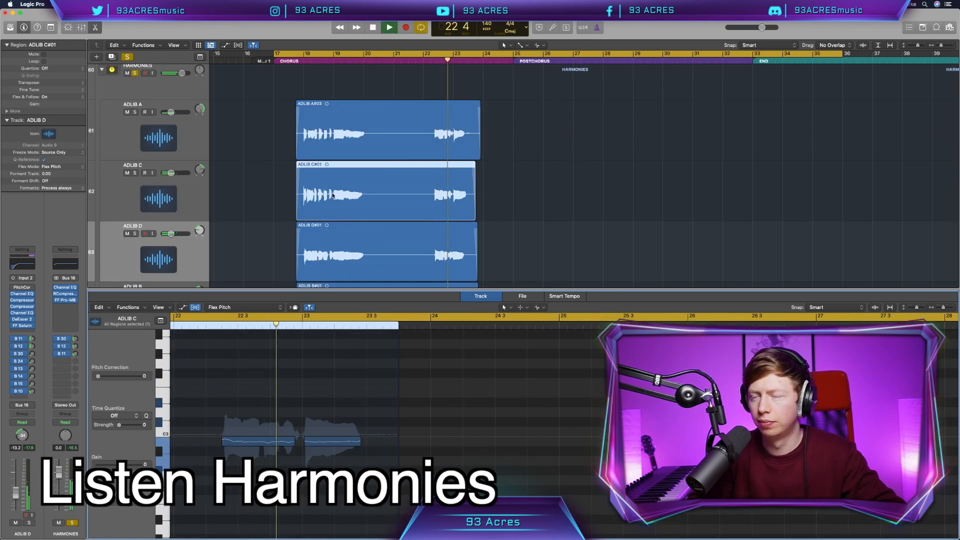
scroll(332, 195, left, 2)
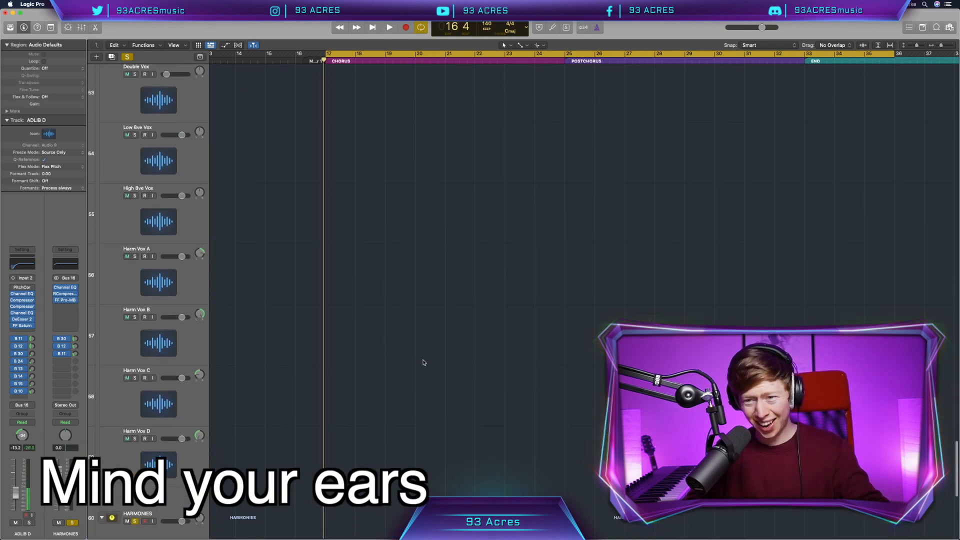
Record ad-libs on the HMM track across the chorus and post-chorus, trimming silent region starts, the last one to about bar 27 beat 3.
scroll(423, 362, up, 8)
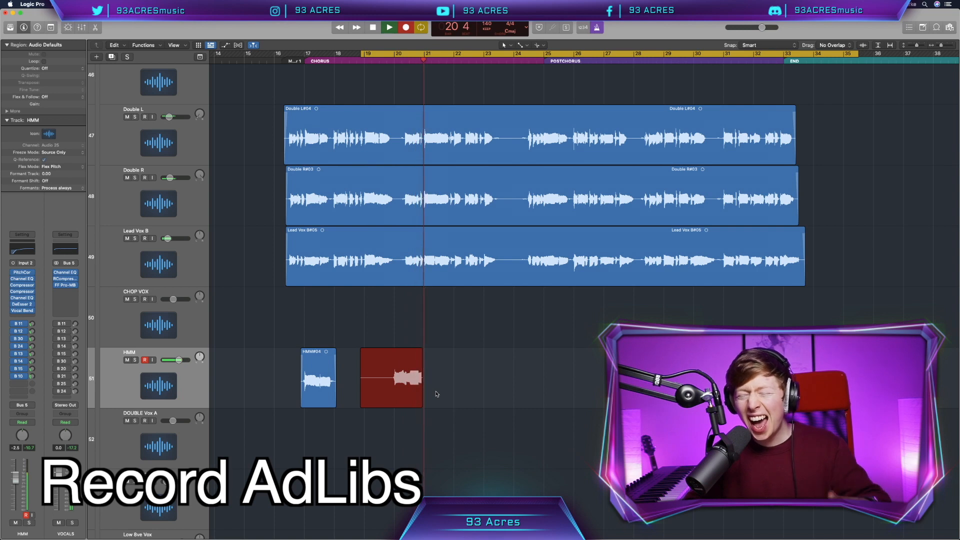
key(space)
drag(362, 397, 390, 398)
scroll(410, 401, right, 2)
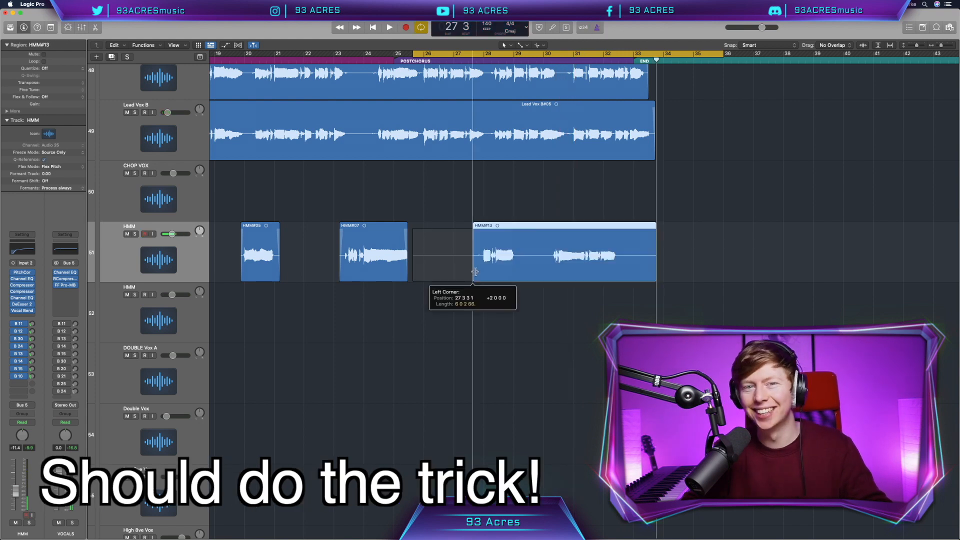
drag(425, 290, 480, 289)
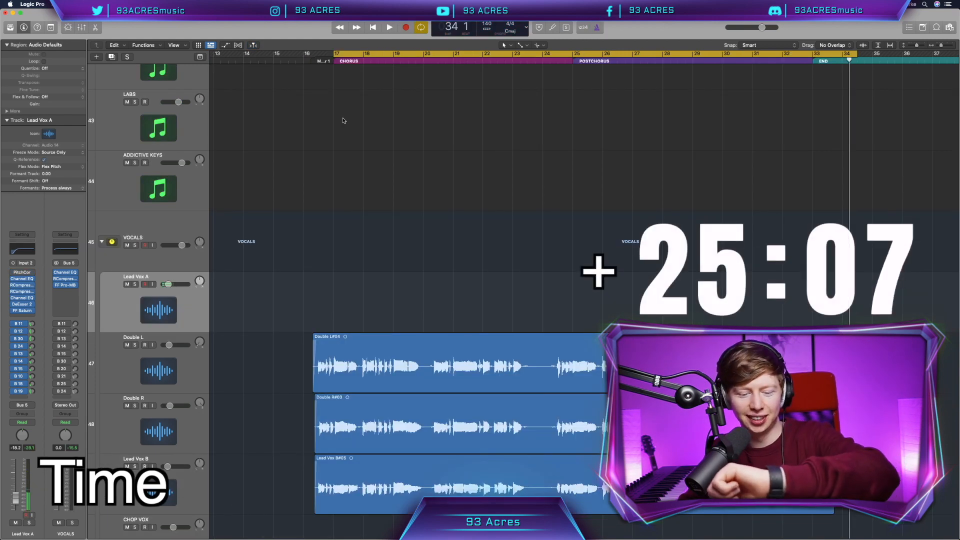
scroll(388, 274, down, 20)
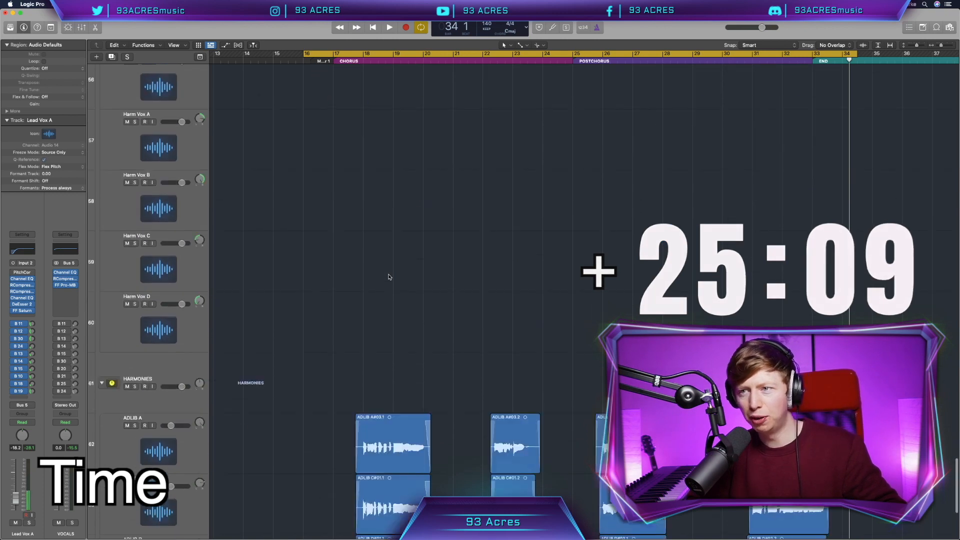
scroll(389, 276, up, 4)
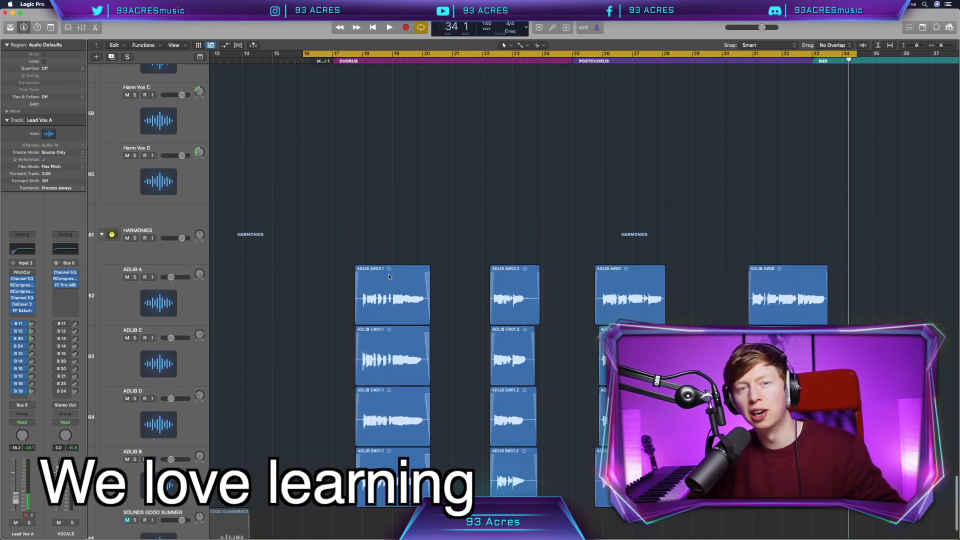
click(196, 239)
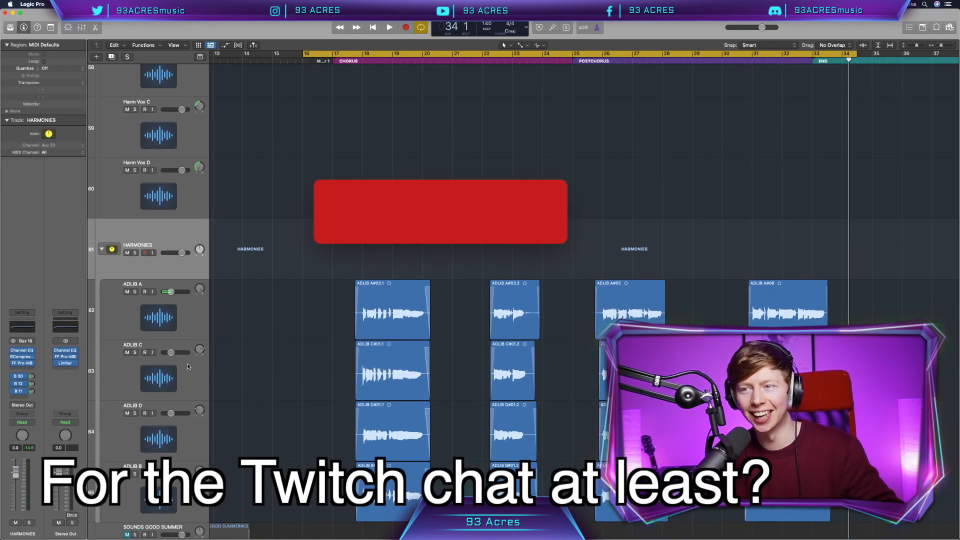
scroll(265, 287, up, 15)
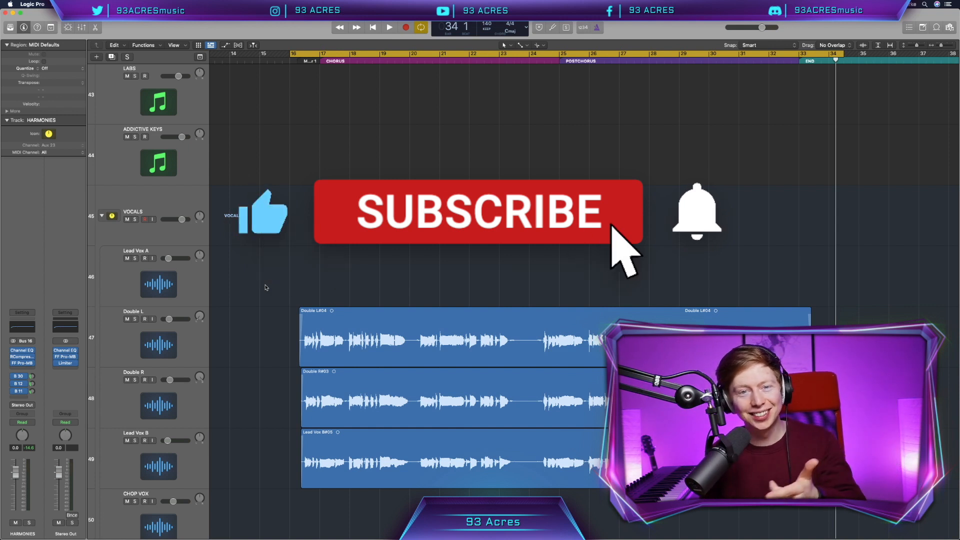